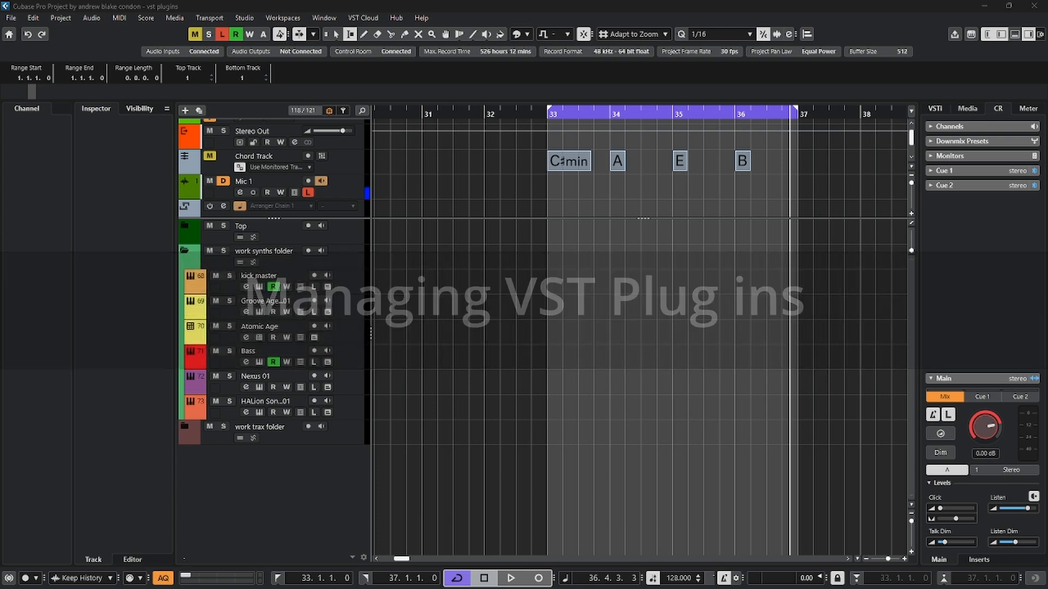
# Open the Studio menu with its connection, mixer and plug-in management commands
pyautogui.click(245, 22)
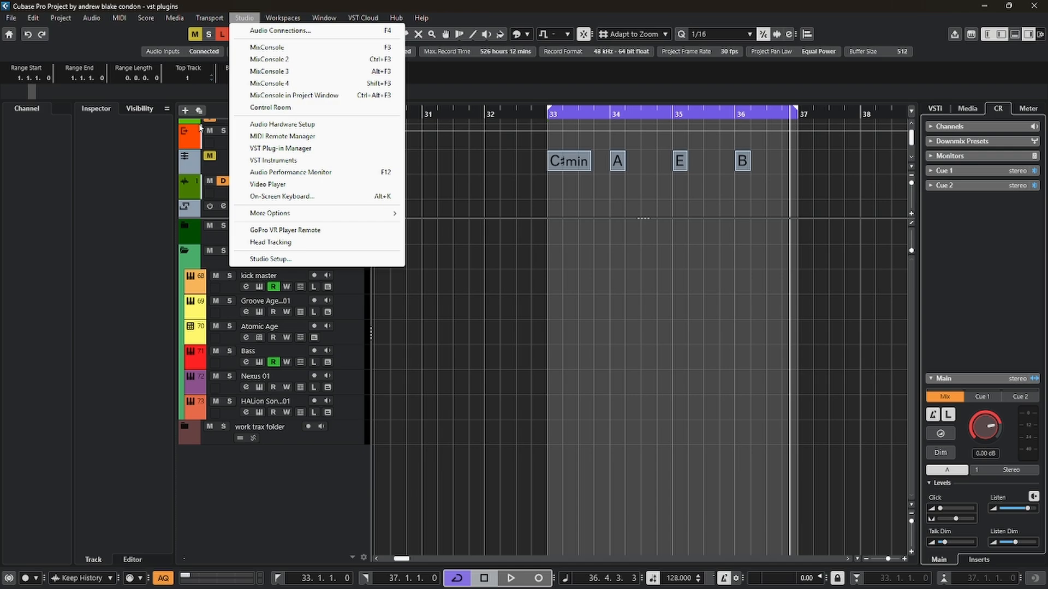
# Browse the VST Plug-in Manager's Instruments, Modulators and Blocklist lists, returning to Instruments
pyautogui.click(267, 150)
pyautogui.moveTo(393, 66)
pyautogui.mouseDown()
pyautogui.moveTo(481, 61)
pyautogui.moveTo(451, 75)
pyautogui.mouseUp()
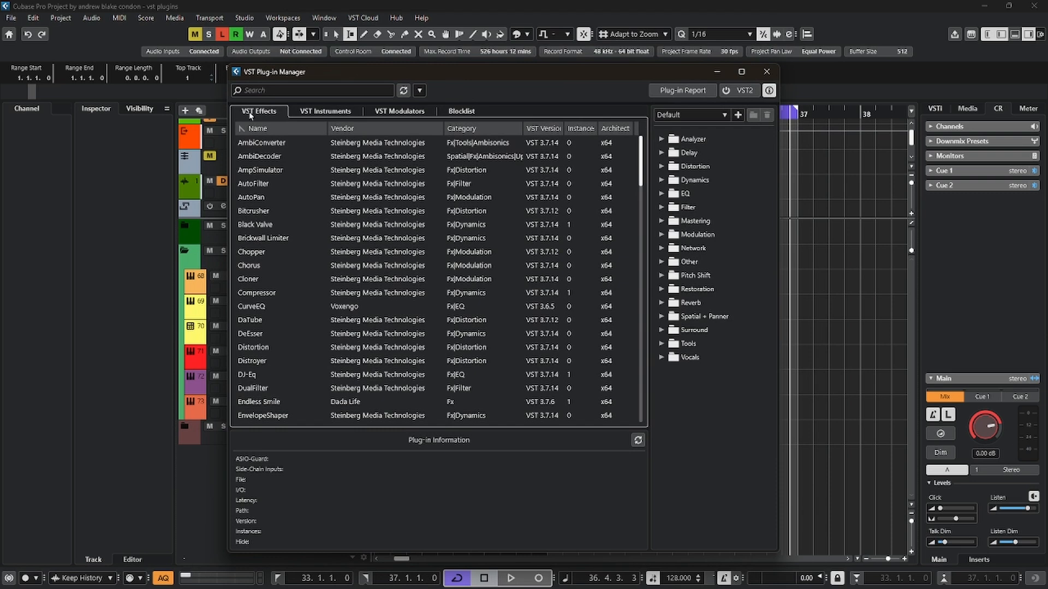
pyautogui.click(325, 114)
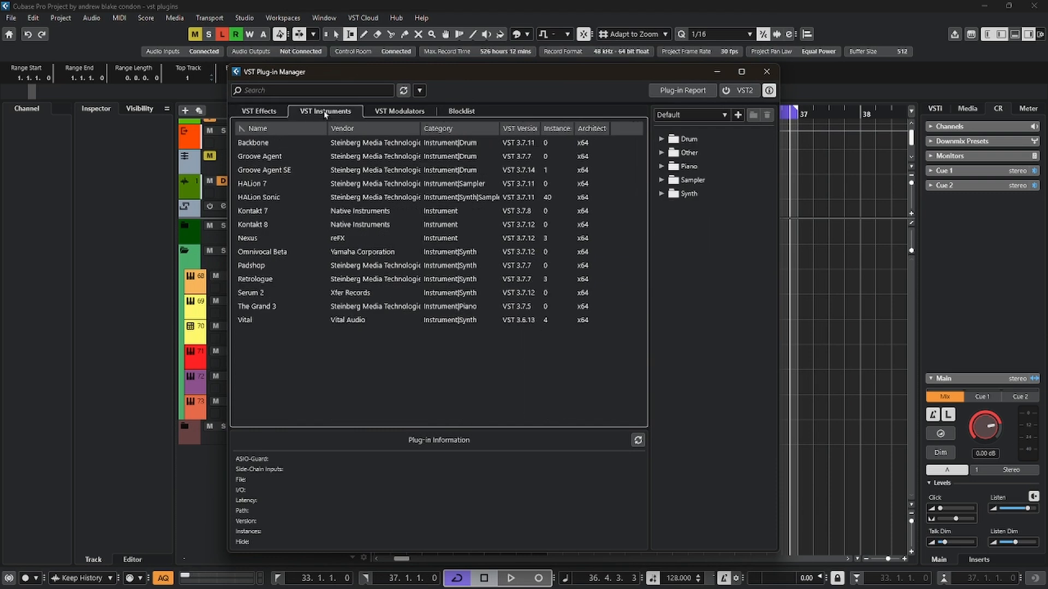
pyautogui.click(401, 112)
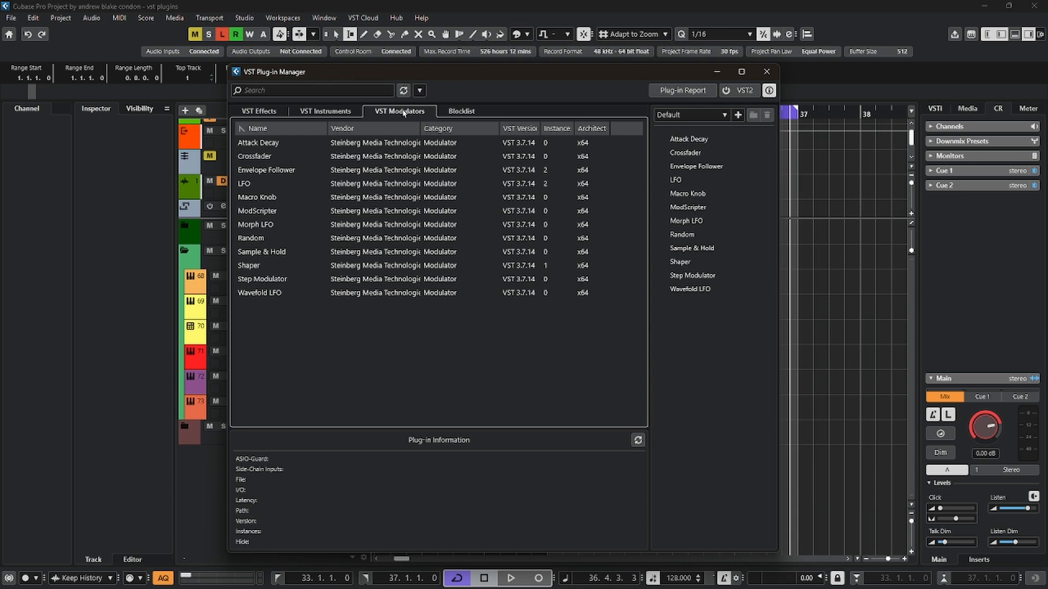
pyautogui.click(463, 114)
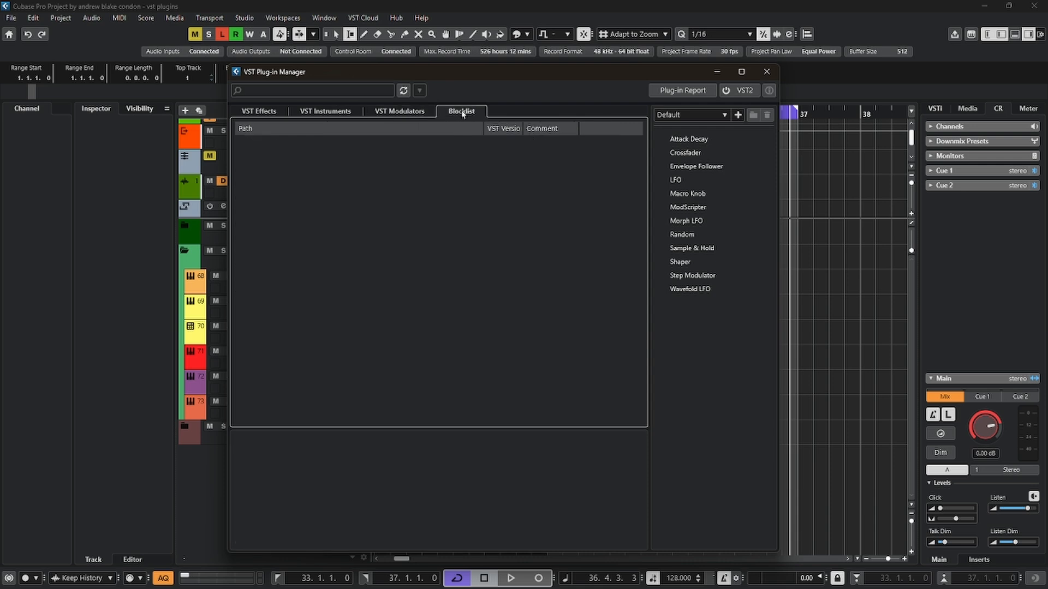
pyautogui.click(325, 111)
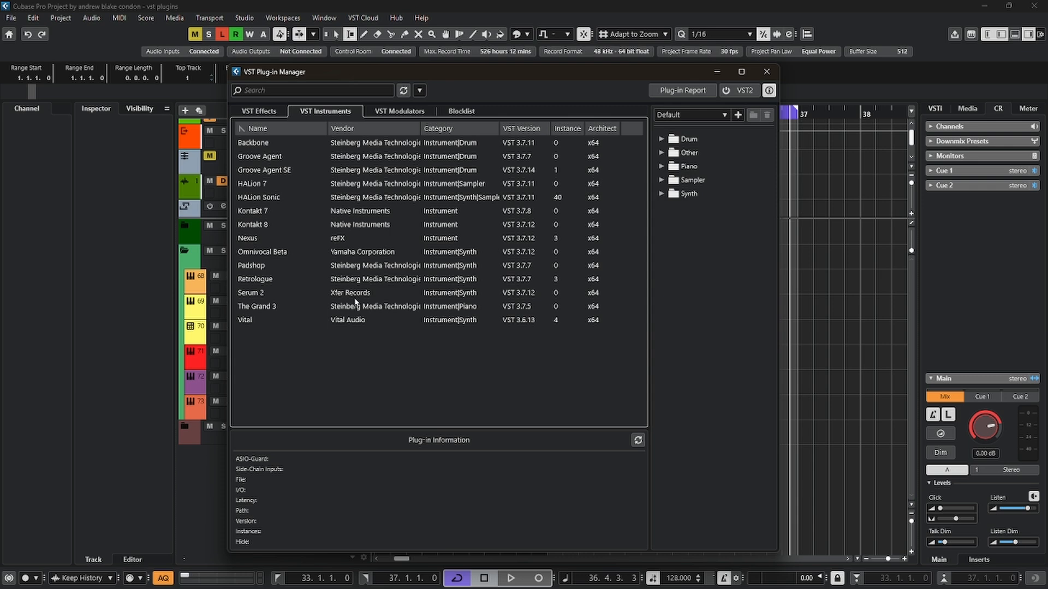
# Show Retrologue's details with its file path and version
pyautogui.click(358, 279)
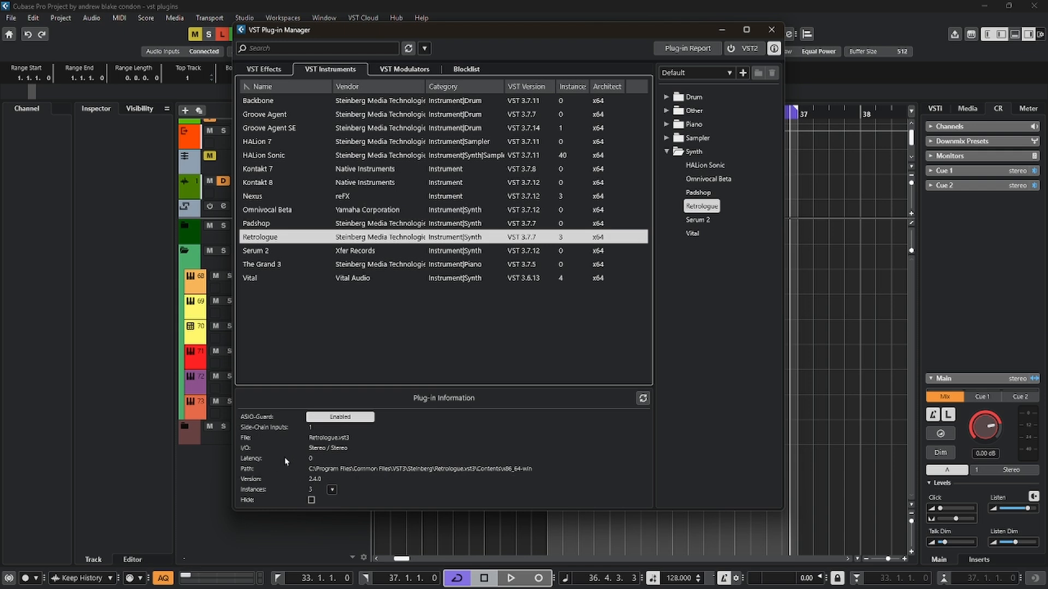
# Show the Cloner effect's details under VST Effects and collapse the Modulation folder
pyautogui.click(265, 69)
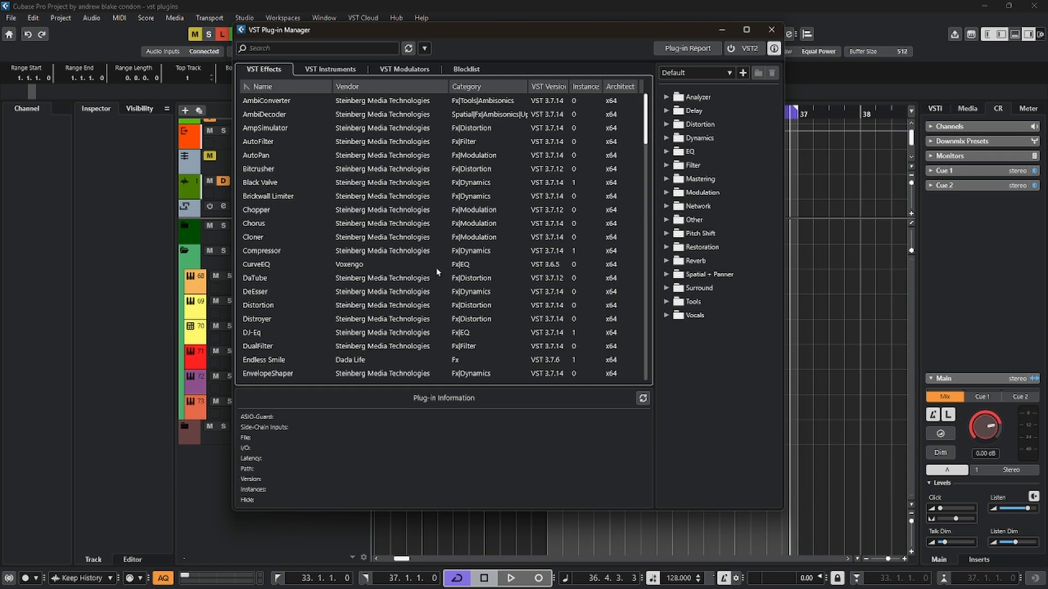
pyautogui.click(396, 239)
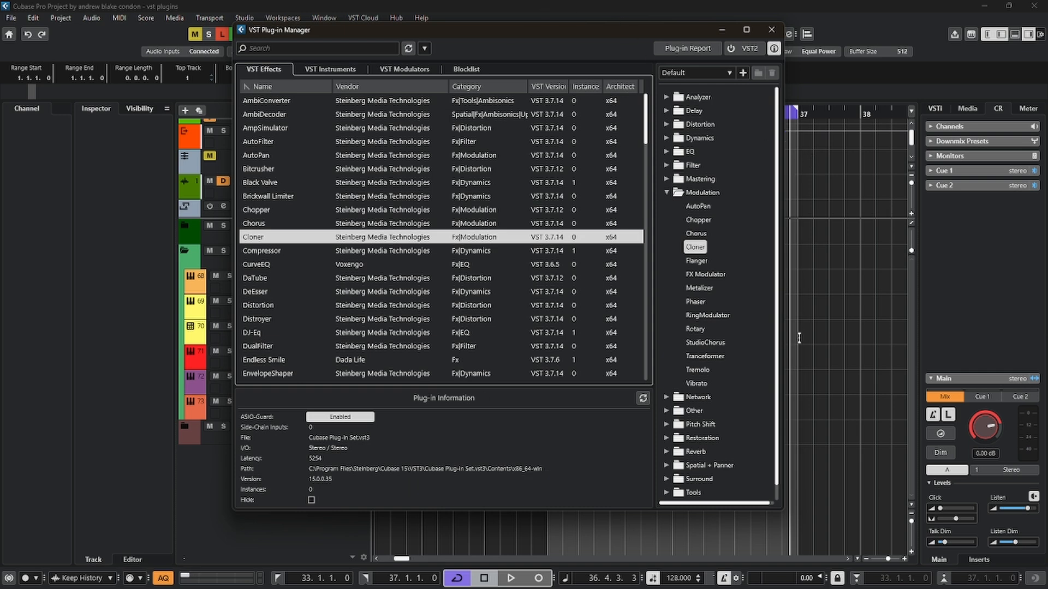
pyautogui.click(666, 193)
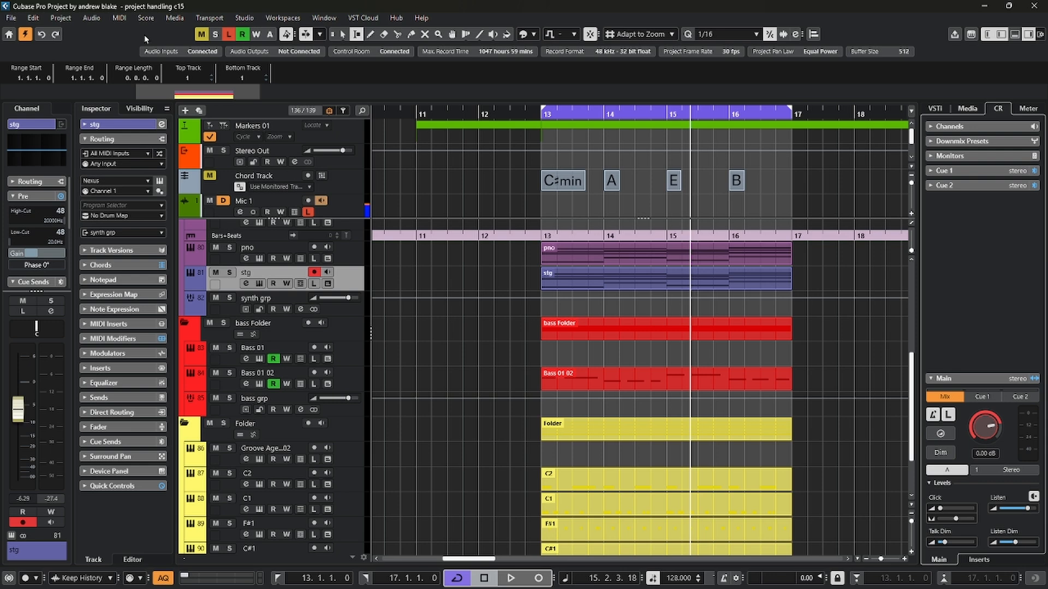
pyautogui.click(325, 18)
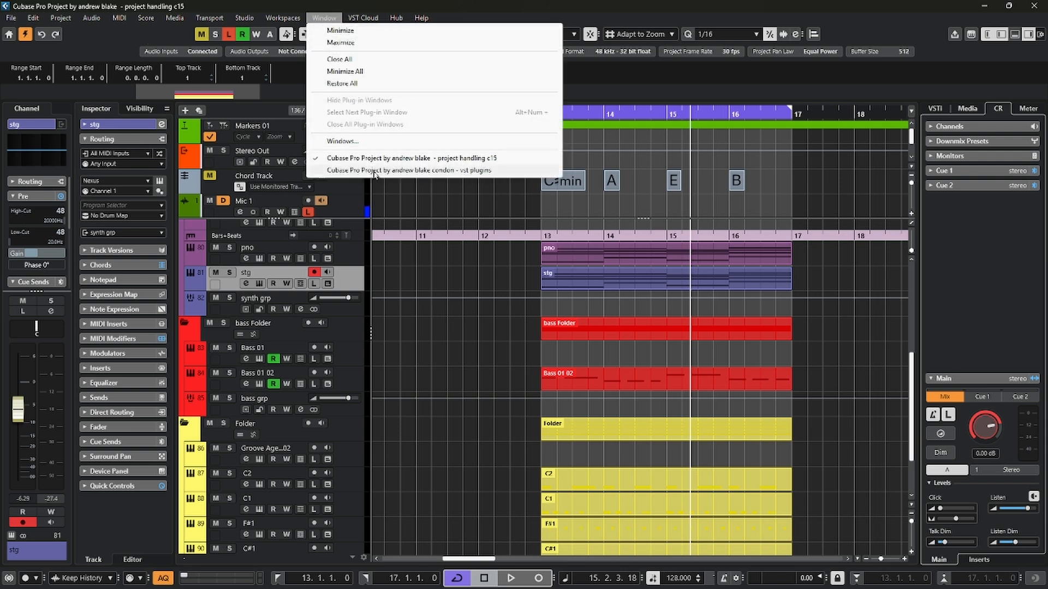
pyautogui.click(452, 170)
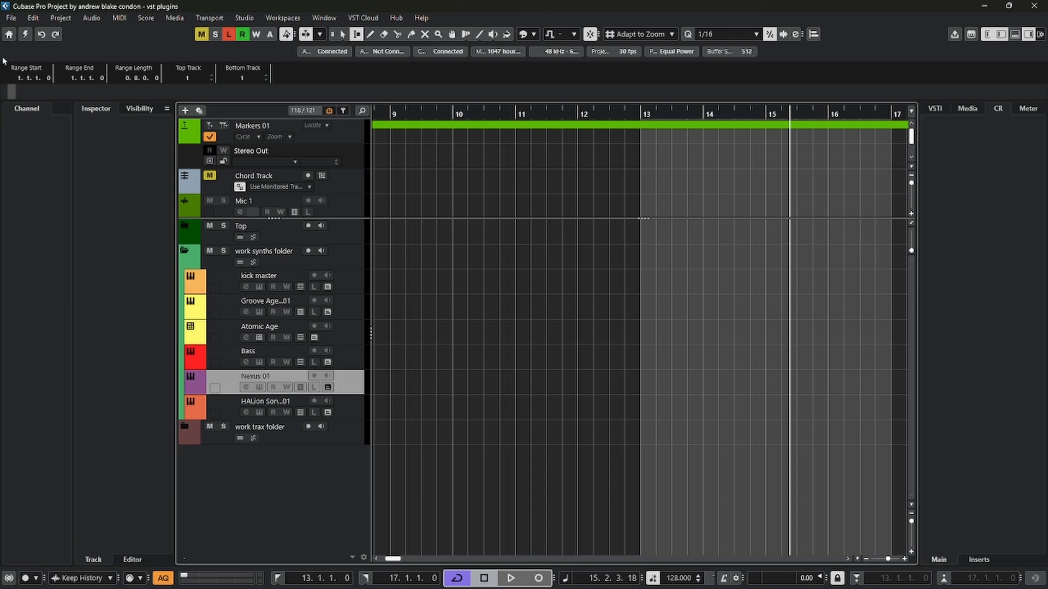
pyautogui.click(324, 17)
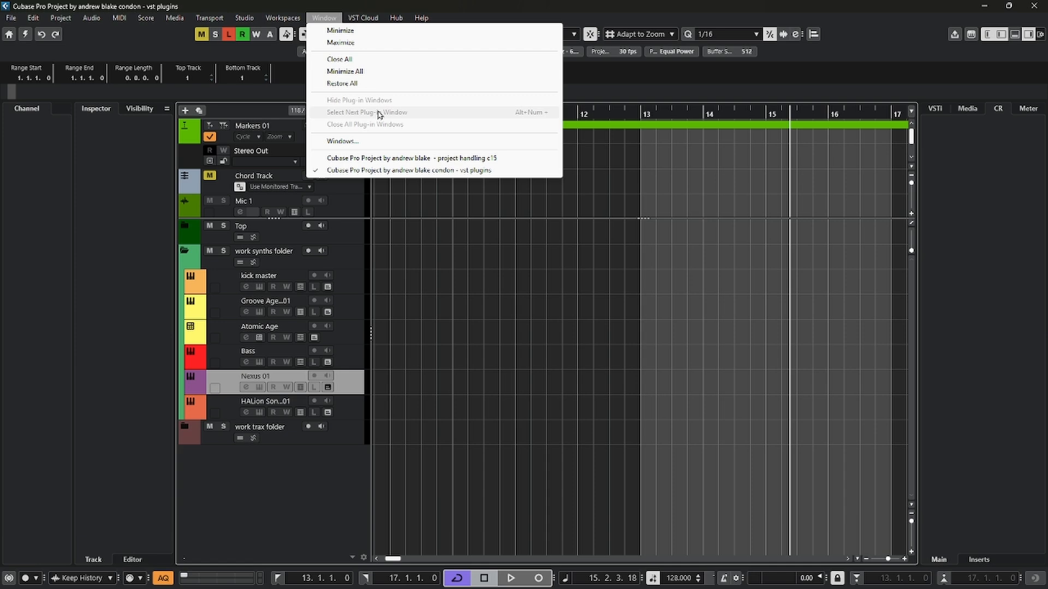
pyautogui.click(384, 158)
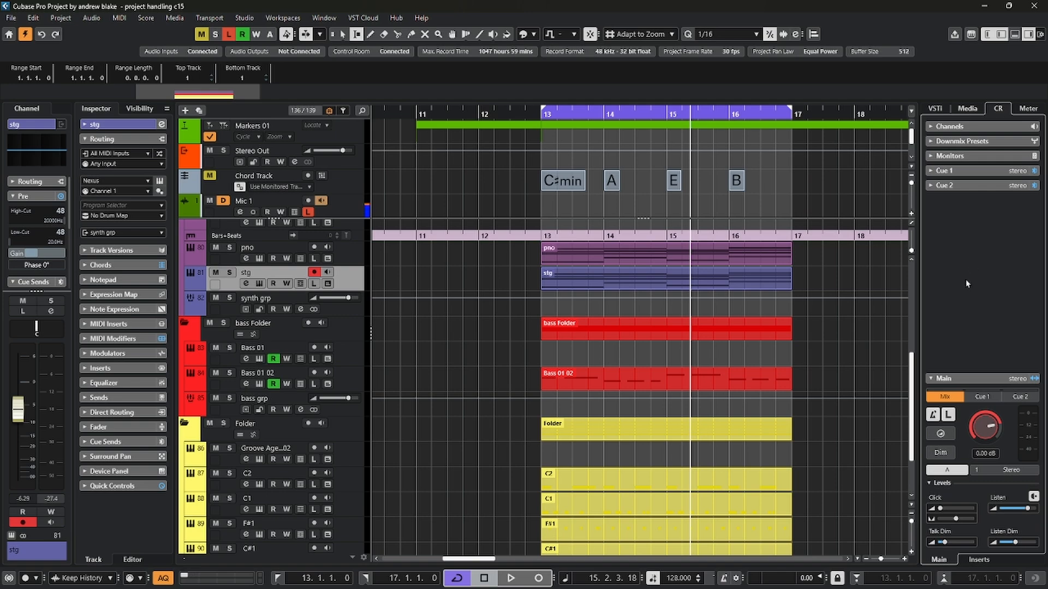
# Review the General preferences unchanged, then switch to the Object Selection tool
pyautogui.click(33, 17)
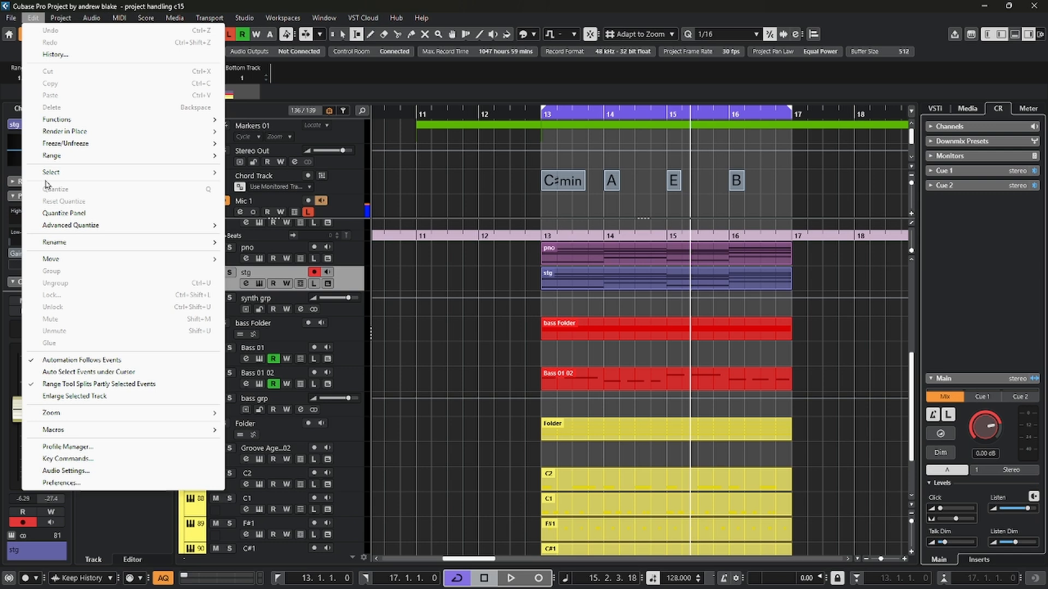
pyautogui.click(68, 483)
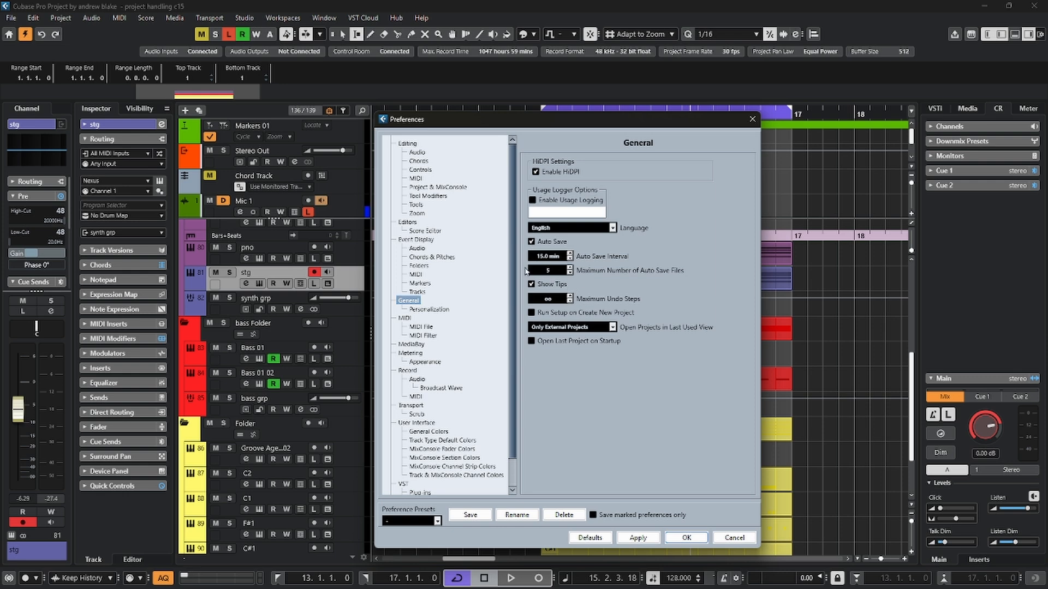
pyautogui.press('Escape')
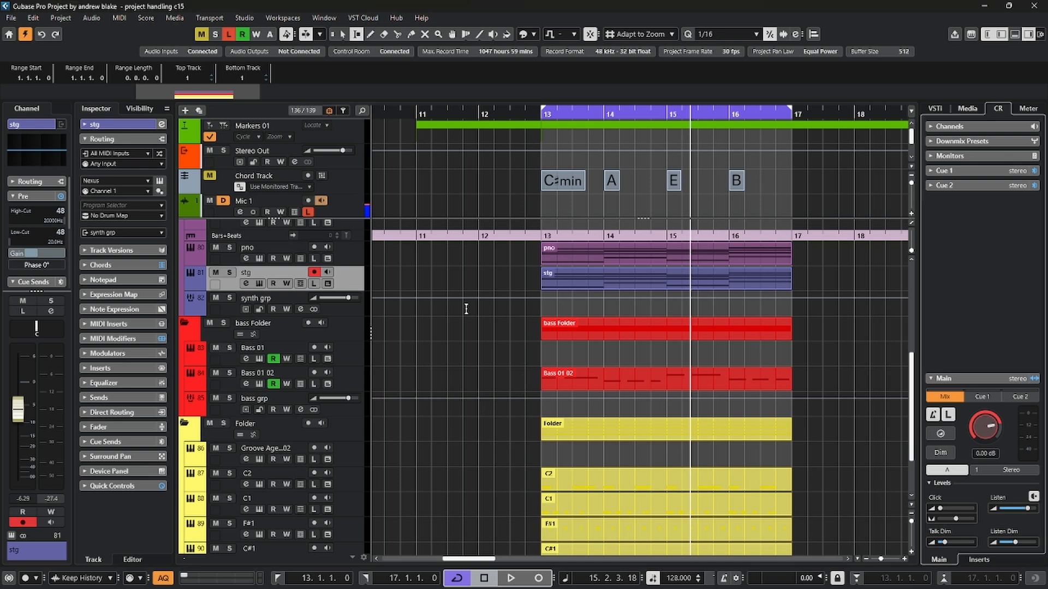
pyautogui.press('1')
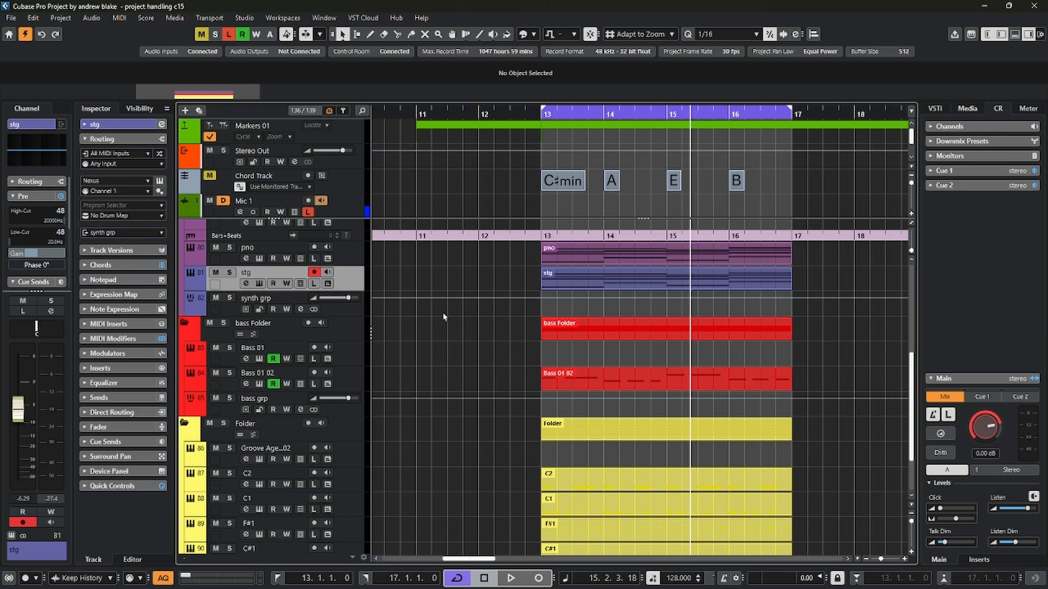
pyautogui.click(174, 18)
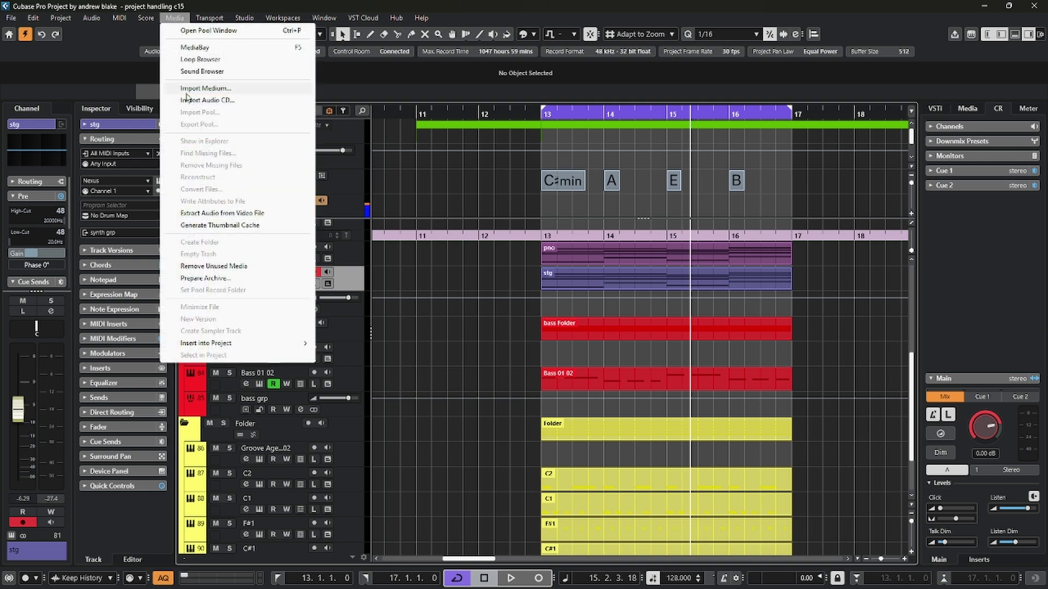
pyautogui.click(215, 279)
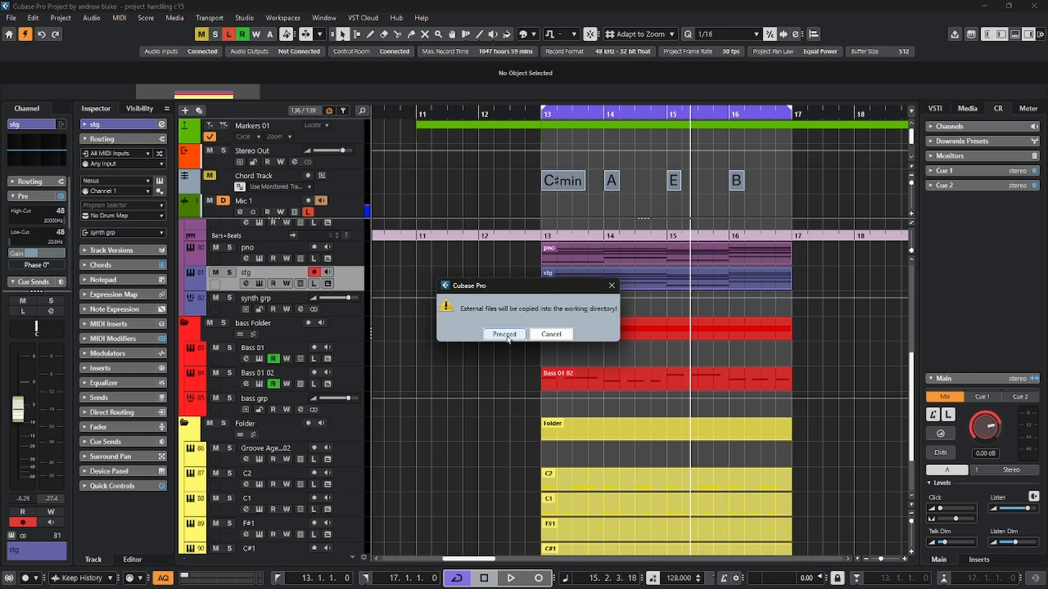
pyautogui.click(613, 287)
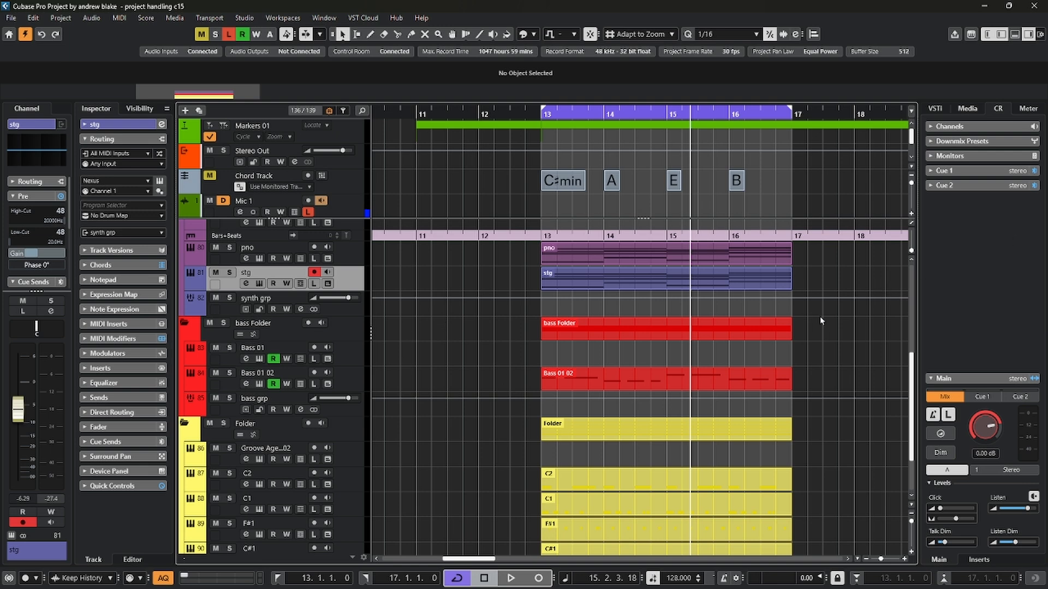
pyautogui.click(12, 18)
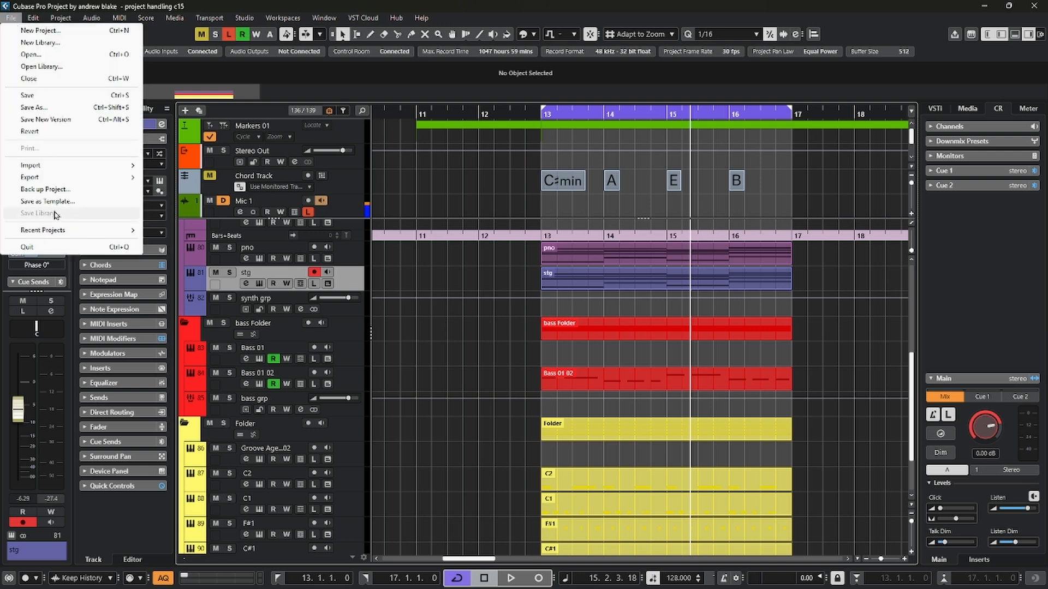
# Start Back up Project into a new 'test backup' destination folder
pyautogui.click(47, 189)
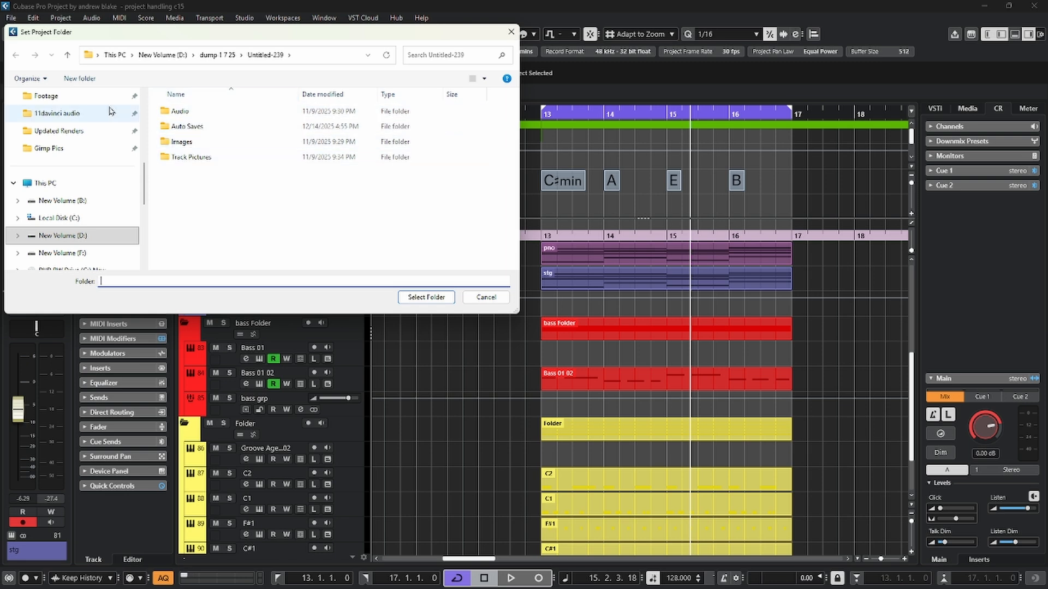
pyautogui.click(80, 78)
pyautogui.write('test backup')
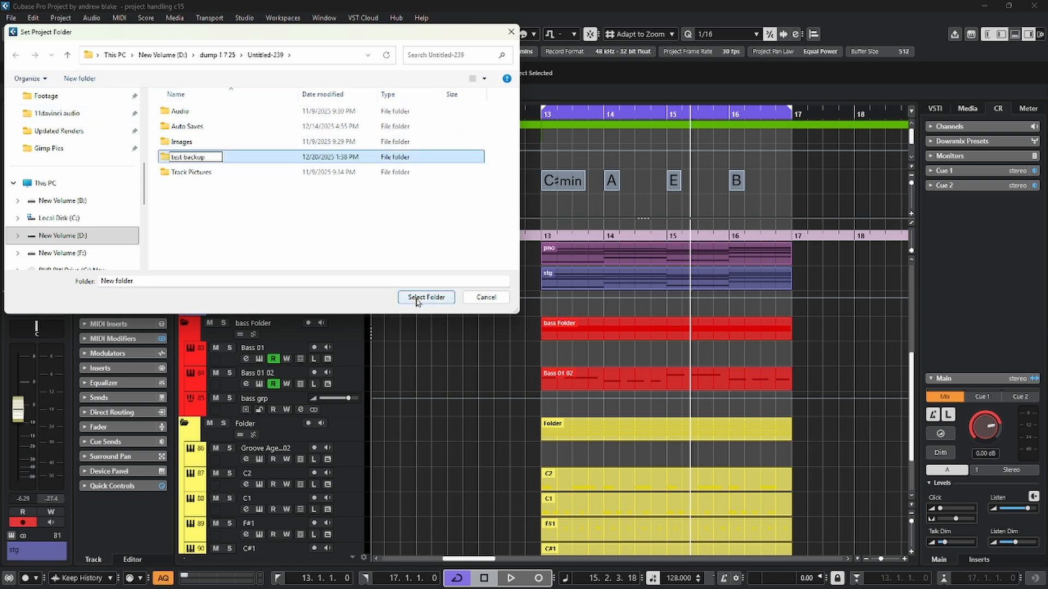
pyautogui.click(417, 298)
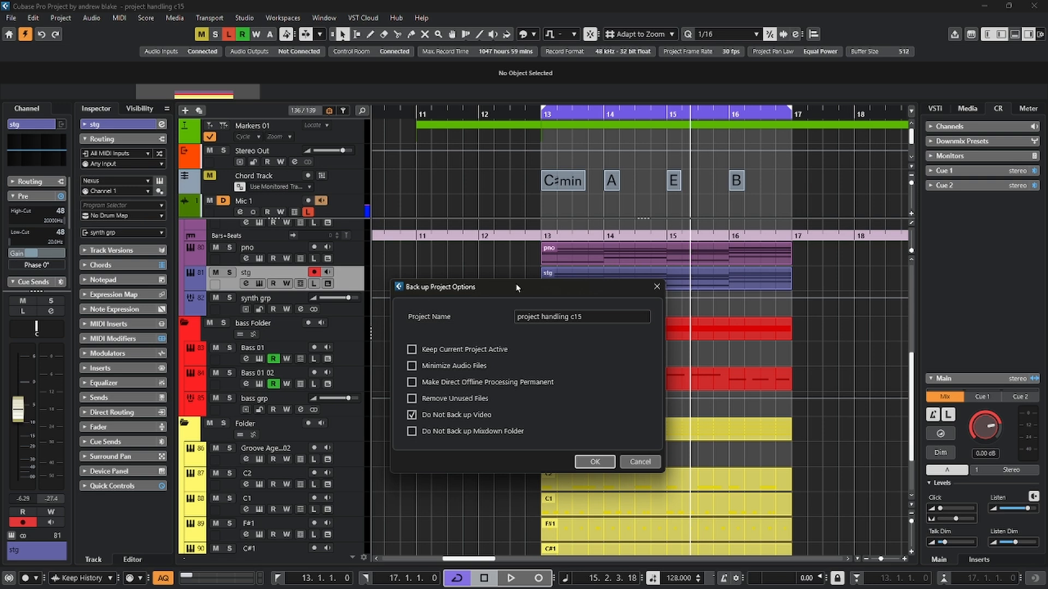
# Confirm the backup keeping the project name project handling c15 and video excluded
pyautogui.click(605, 315)
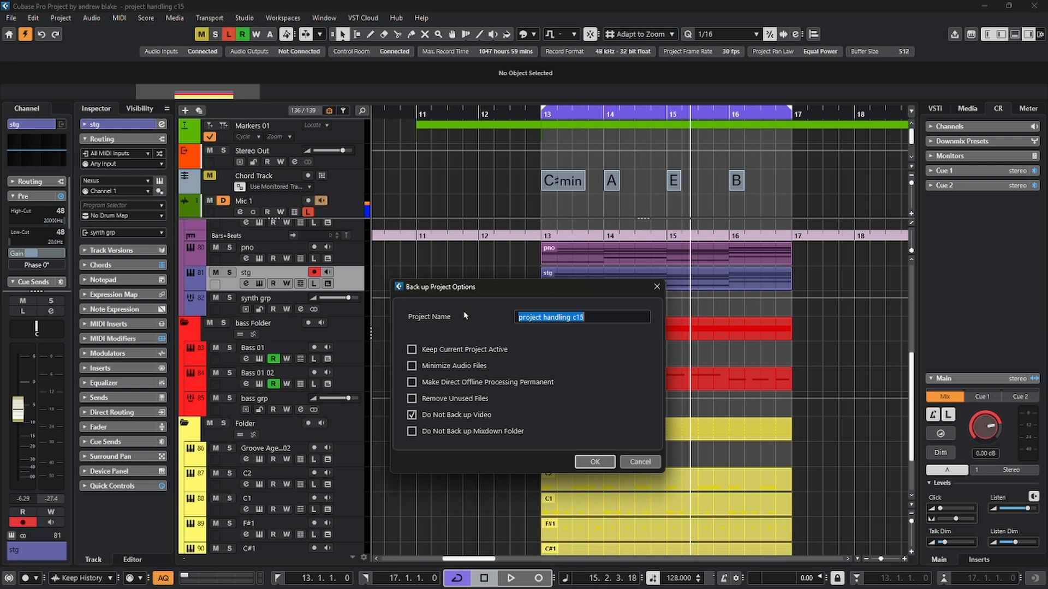
pyautogui.click(492, 310)
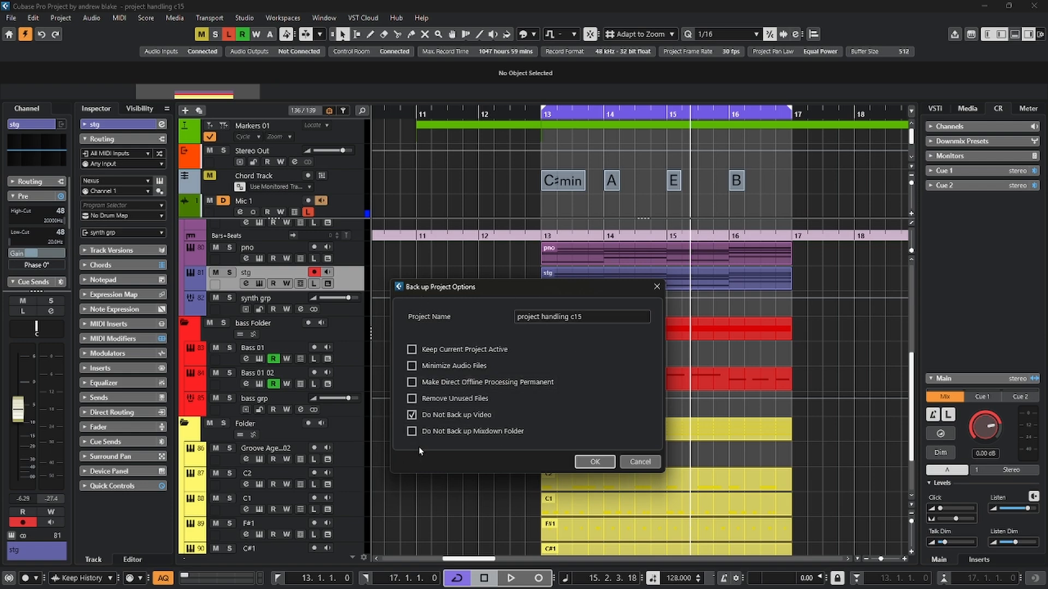
pyautogui.click(597, 463)
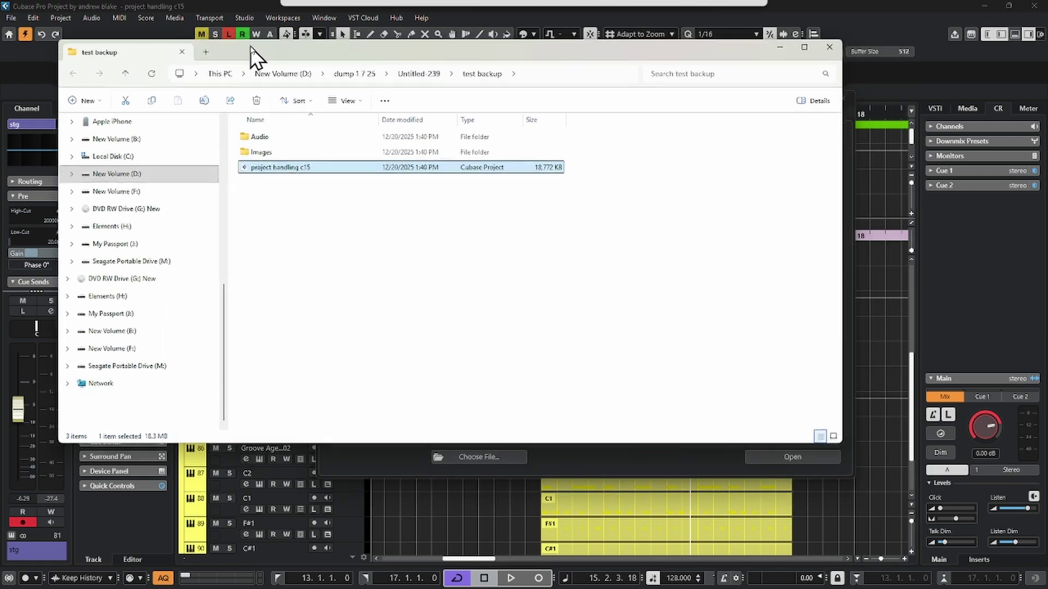
# Check the backup's Audio folder in Explorer and return to the test backup folder
pyautogui.moveTo(252, 52); pyautogui.dragTo(248, 109)
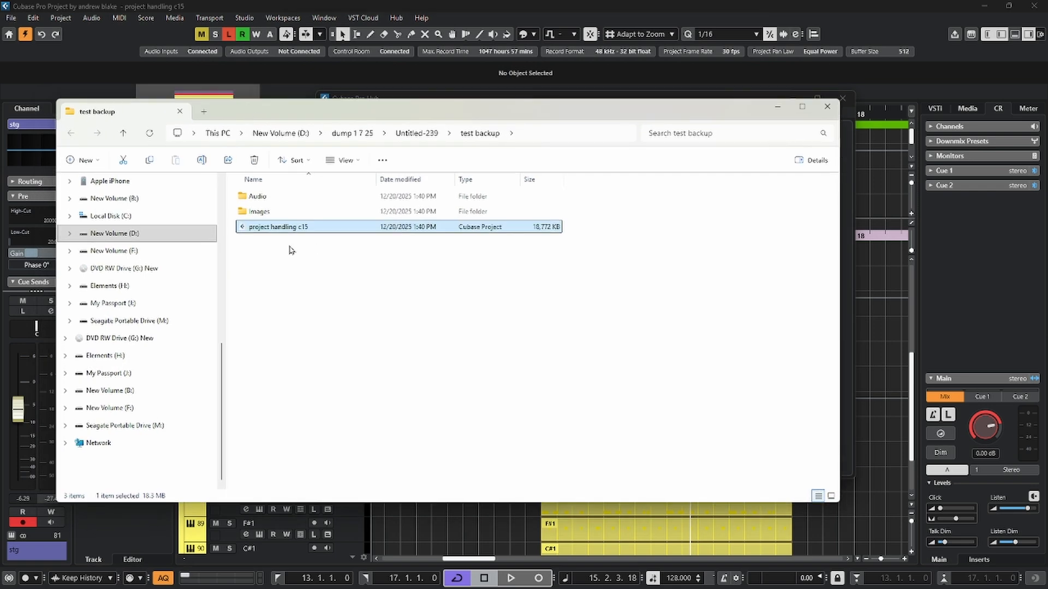
pyautogui.doubleClick(258, 197)
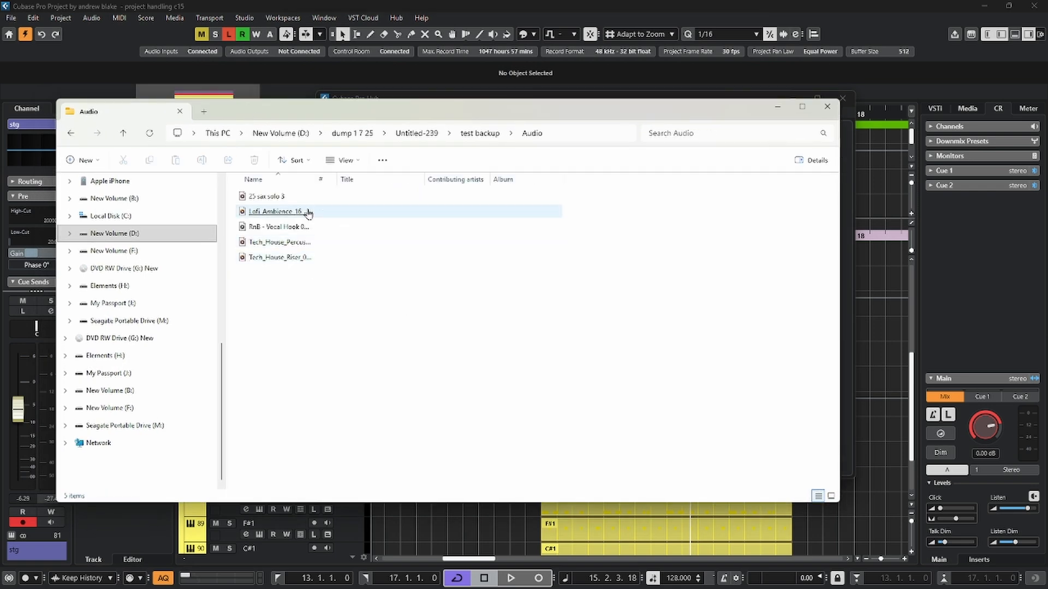
pyautogui.click(125, 134)
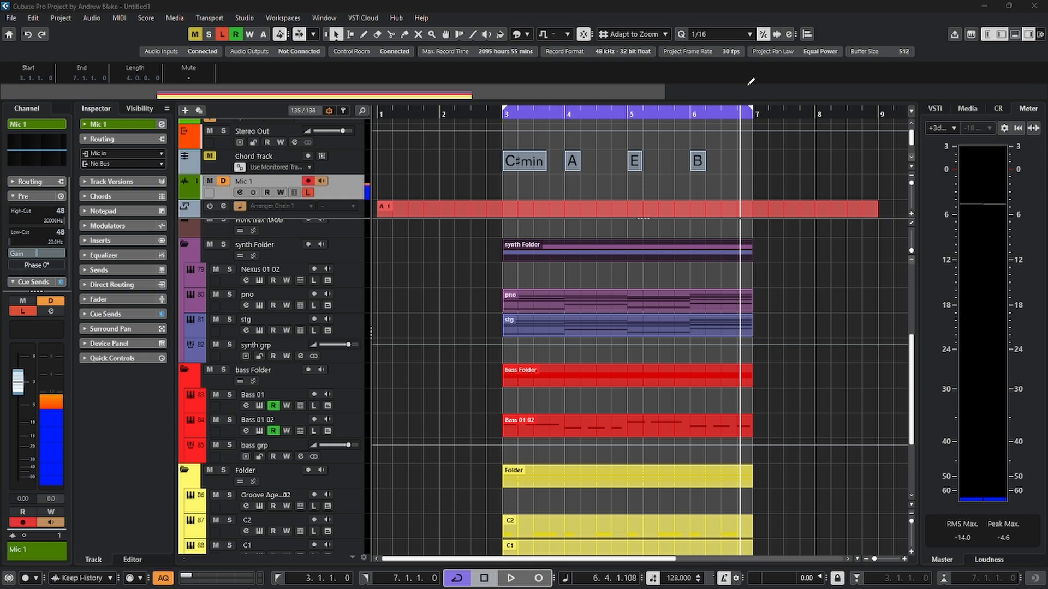
# Show the Media browser in the right zone of Untitled1
pyautogui.click(932, 112)
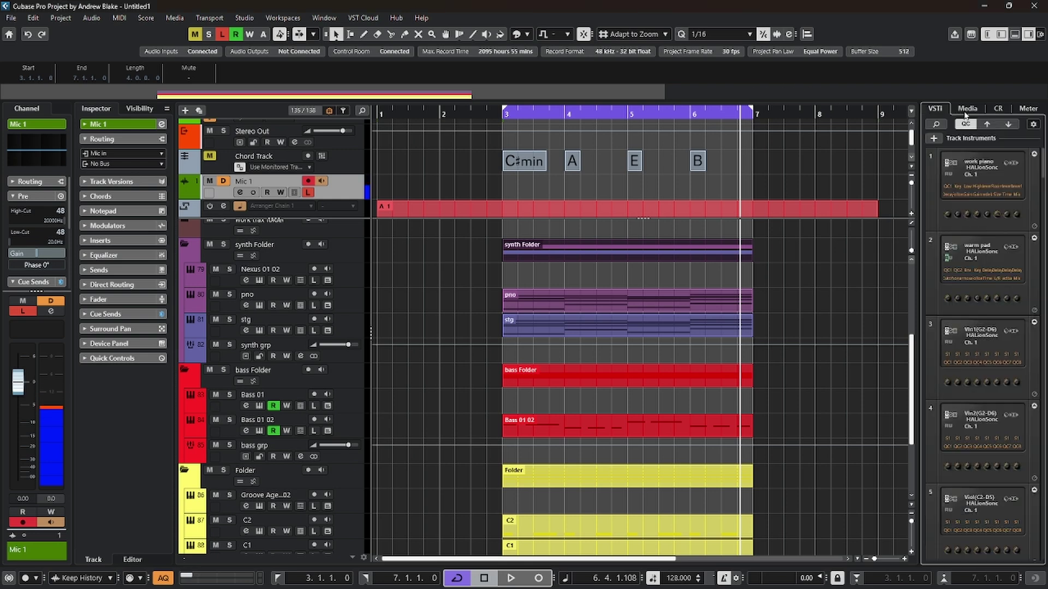
# Play the project to drive the right-zone meter, then the Loudness LUFS readings
pyautogui.click(998, 108)
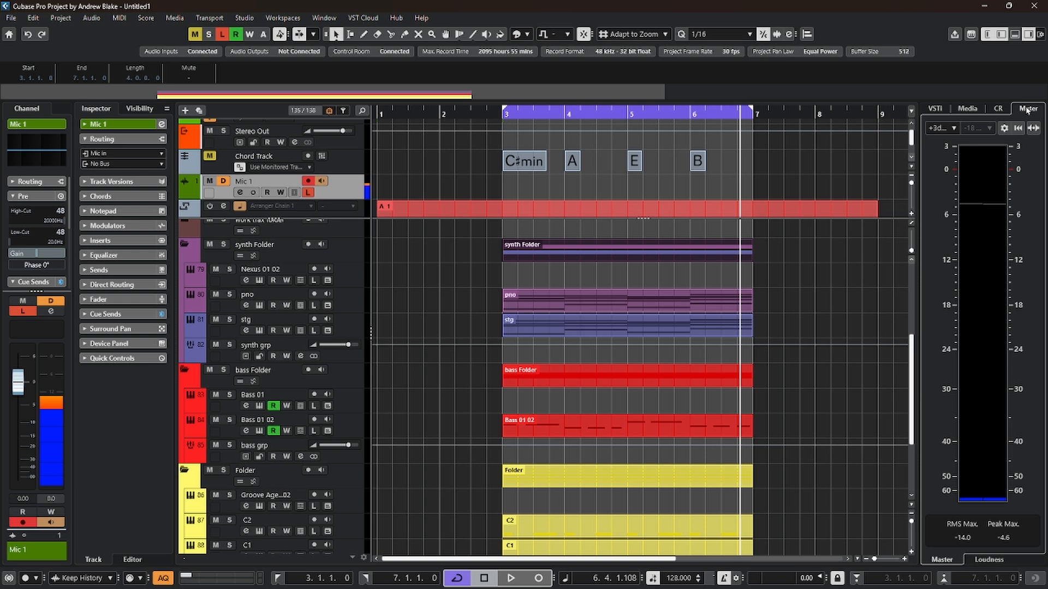
pyautogui.press('space')
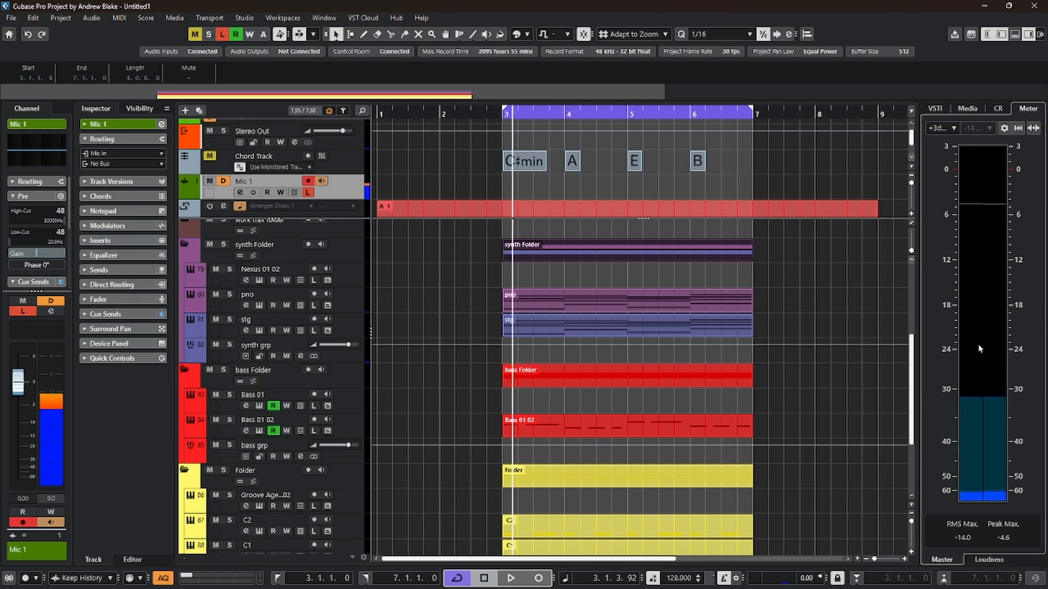
pyautogui.press('space')
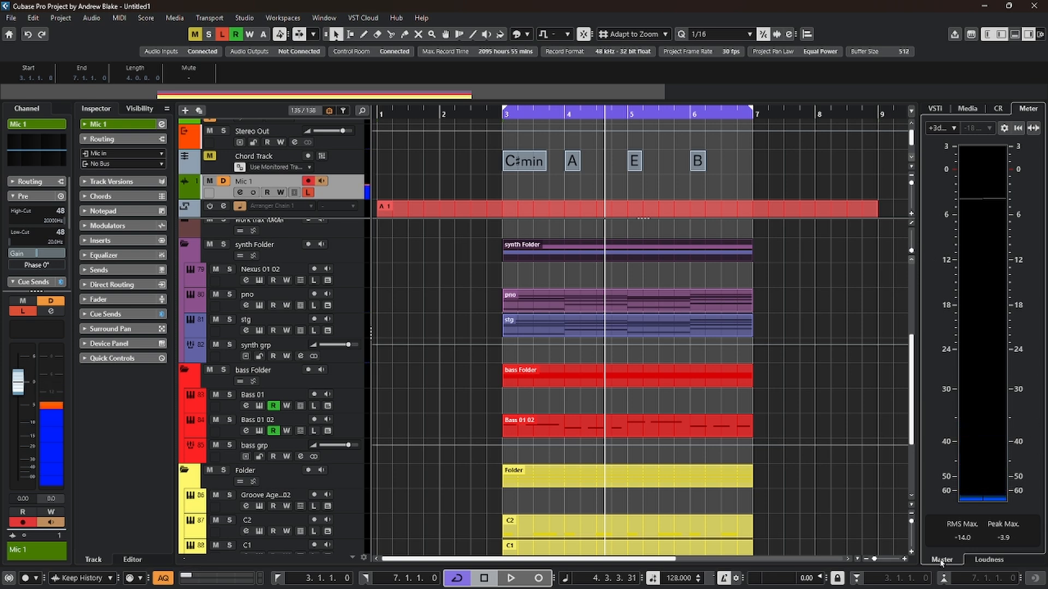
pyautogui.click(989, 560)
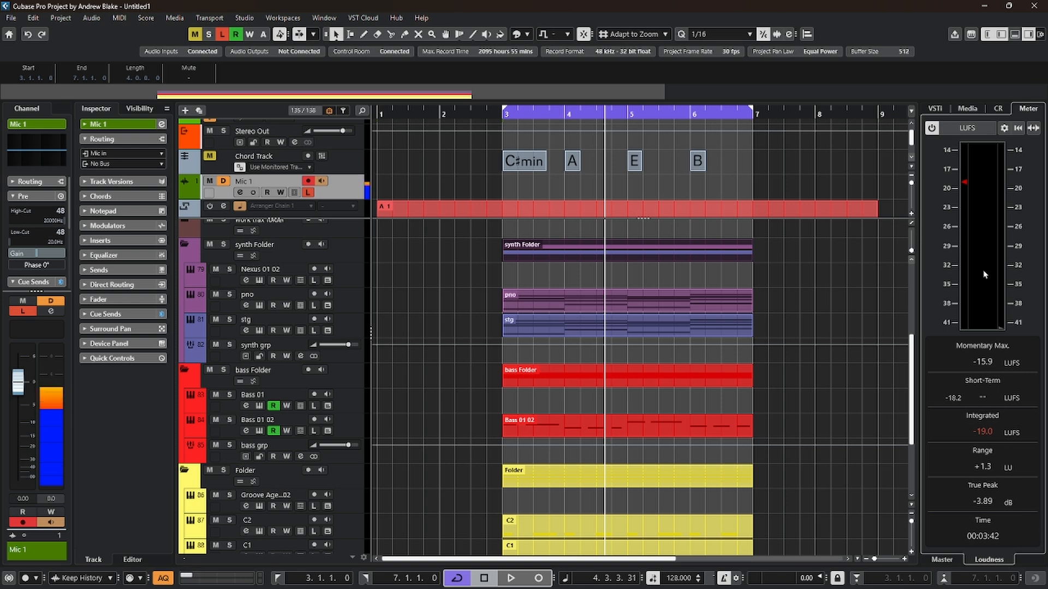
pyautogui.press('space')
pyautogui.press('space')
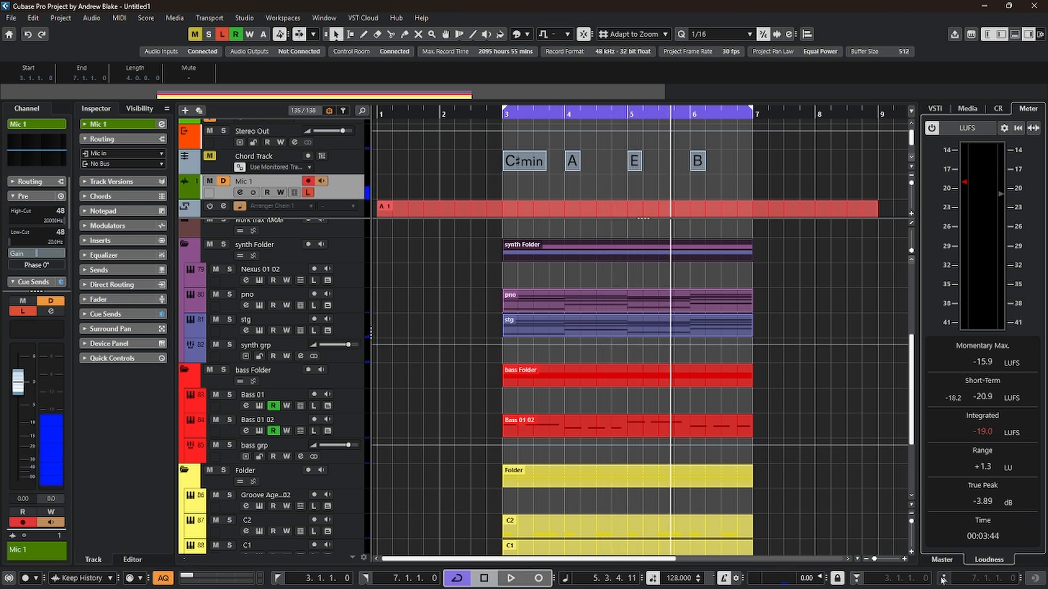
# Cycle the master peak meter through Digital, DIN, British and K-14 scales during playback
pyautogui.click(943, 560)
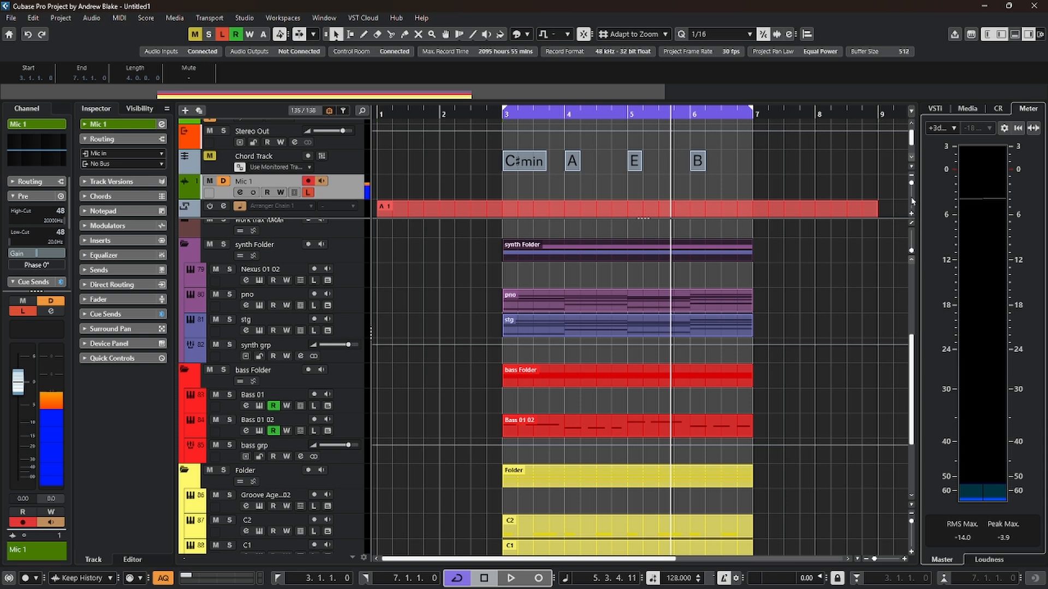
pyautogui.click(940, 127)
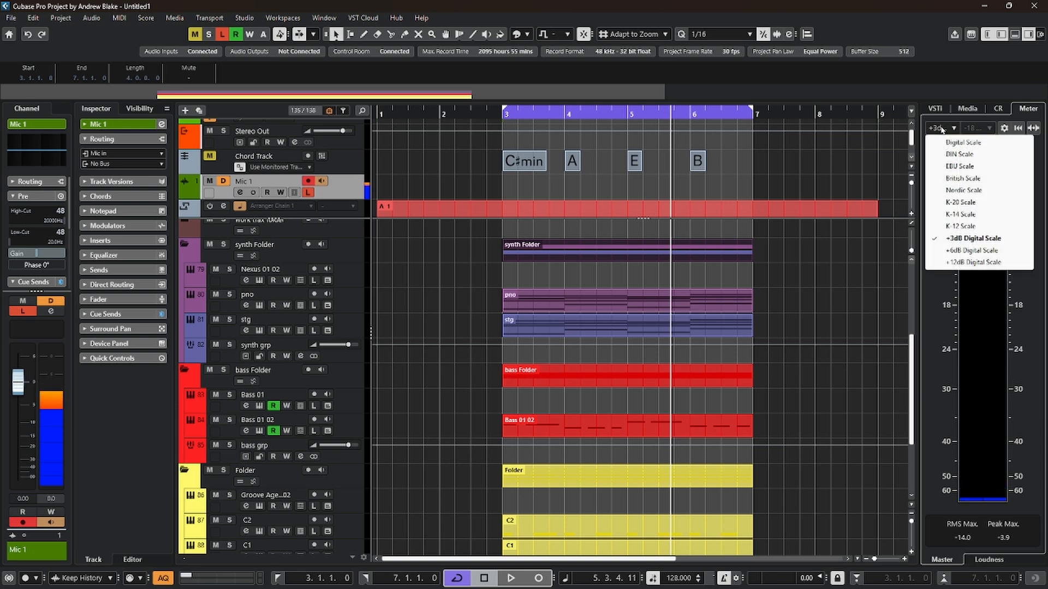
pyautogui.click(962, 142)
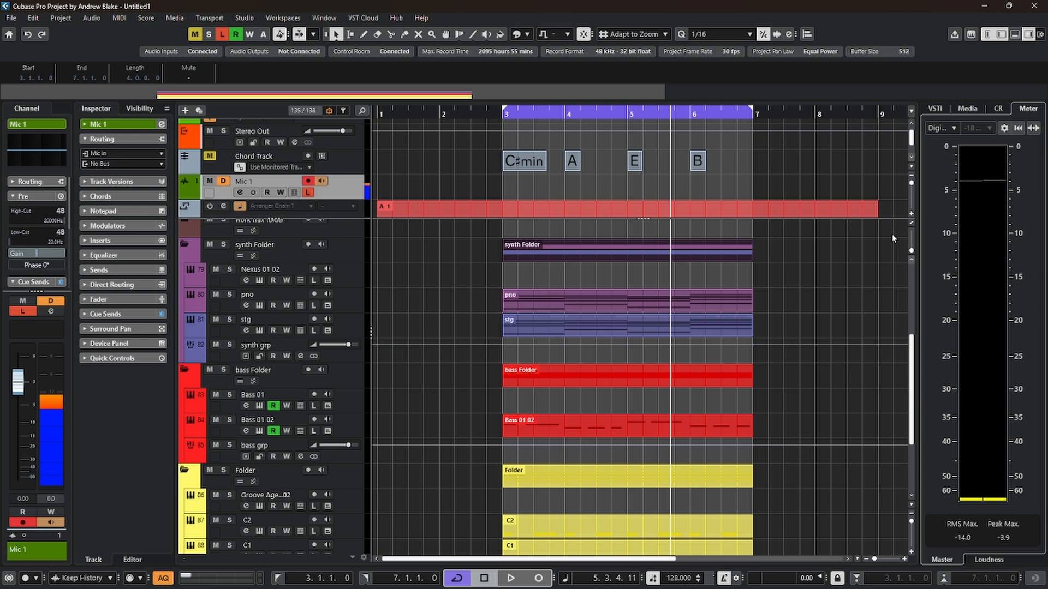
pyautogui.press('space')
pyautogui.click(939, 127)
pyautogui.click(956, 154)
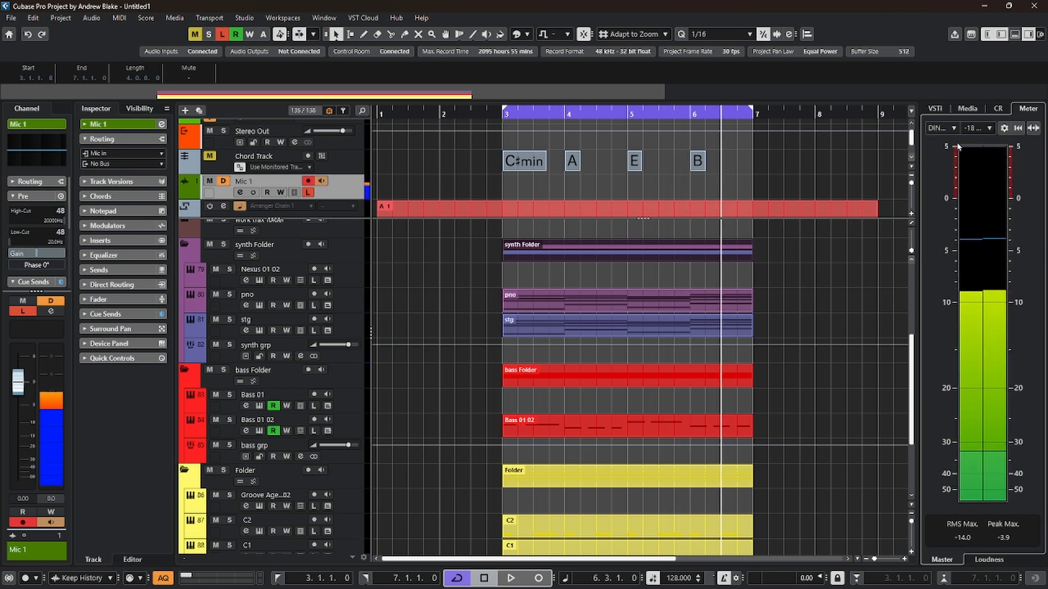
pyautogui.click(940, 128)
pyautogui.click(954, 177)
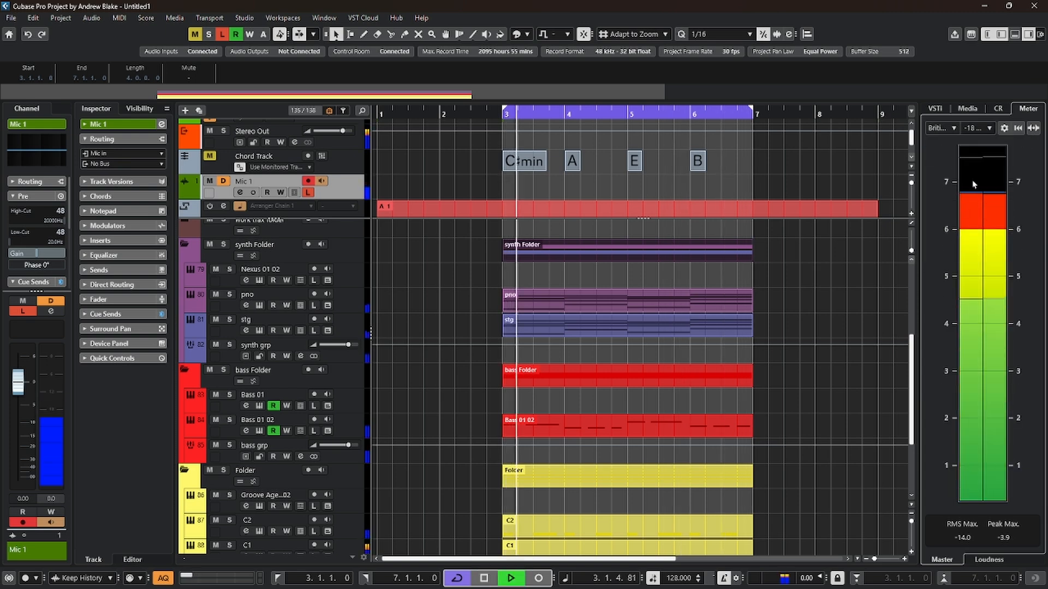
pyautogui.press('space')
pyautogui.click(939, 128)
pyautogui.click(937, 152)
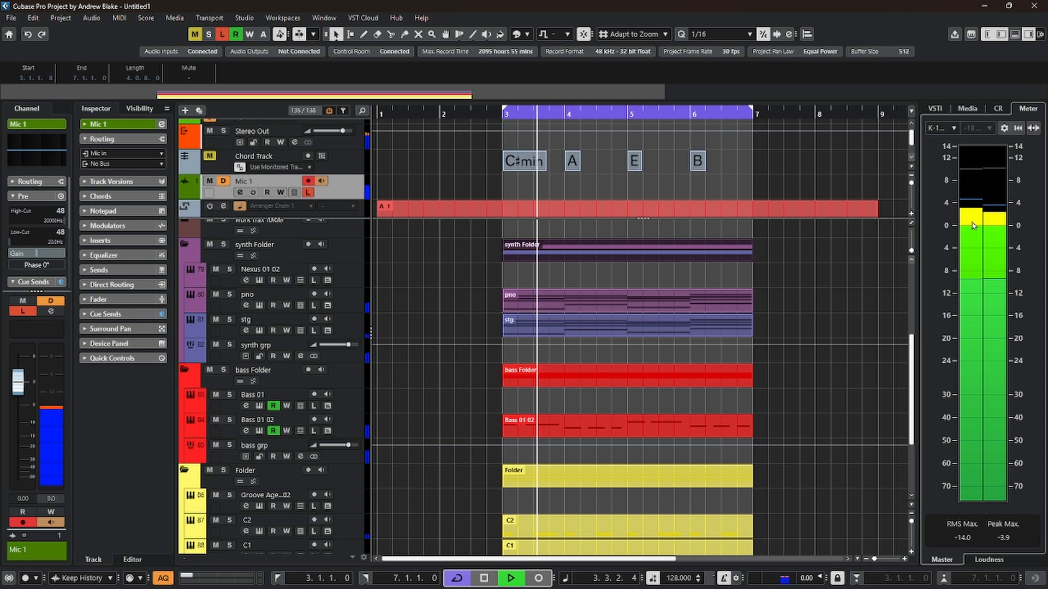
# Try +3dB Digital and EBU scales with -18 dBFS alignment, finishing on Digital scale
pyautogui.click(939, 127)
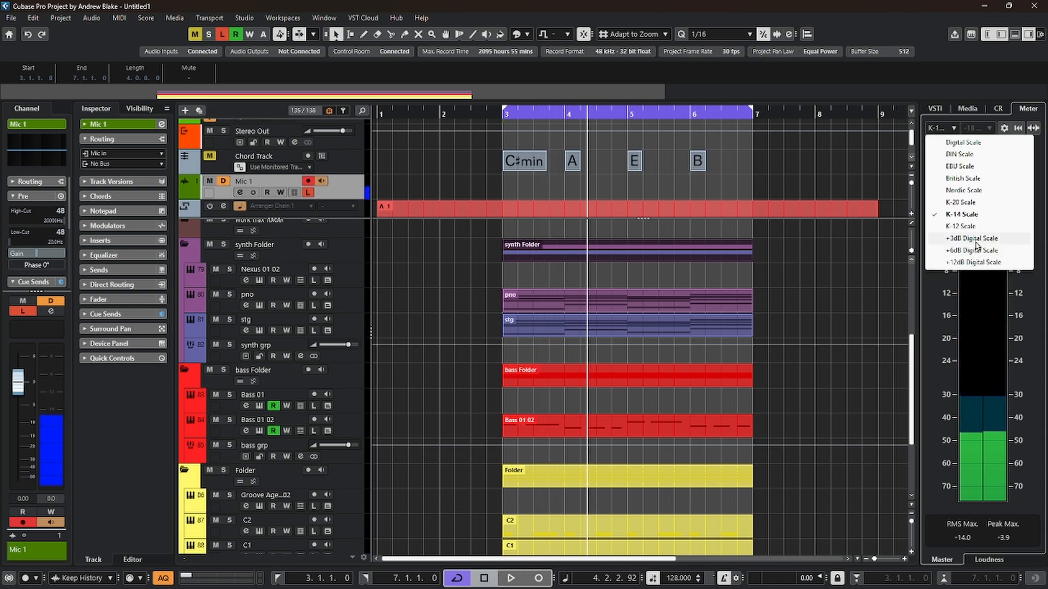
pyautogui.click(977, 244)
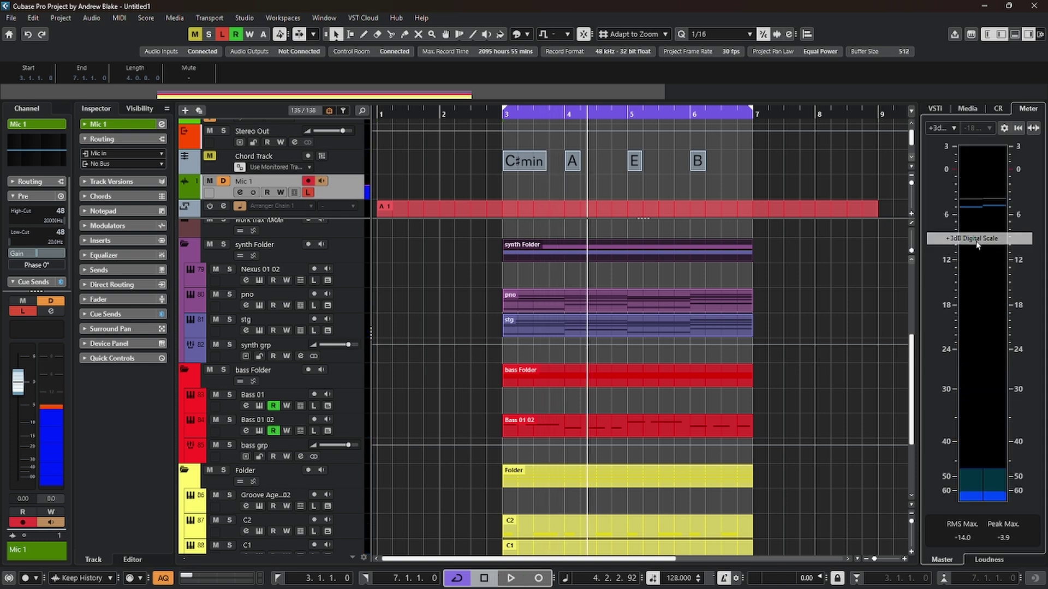
pyautogui.click(938, 129)
pyautogui.click(959, 166)
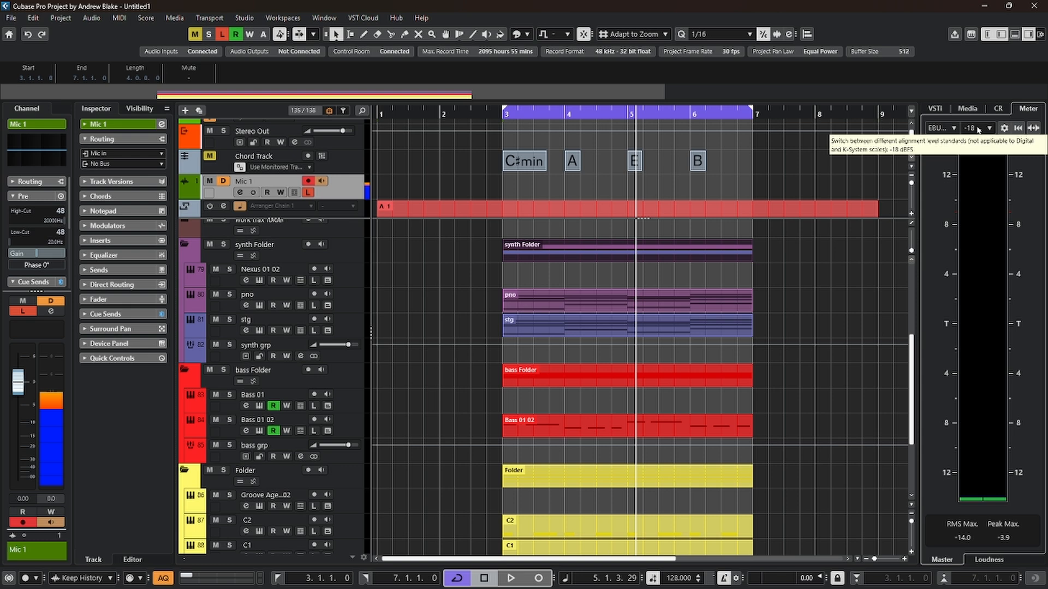
pyautogui.press('space')
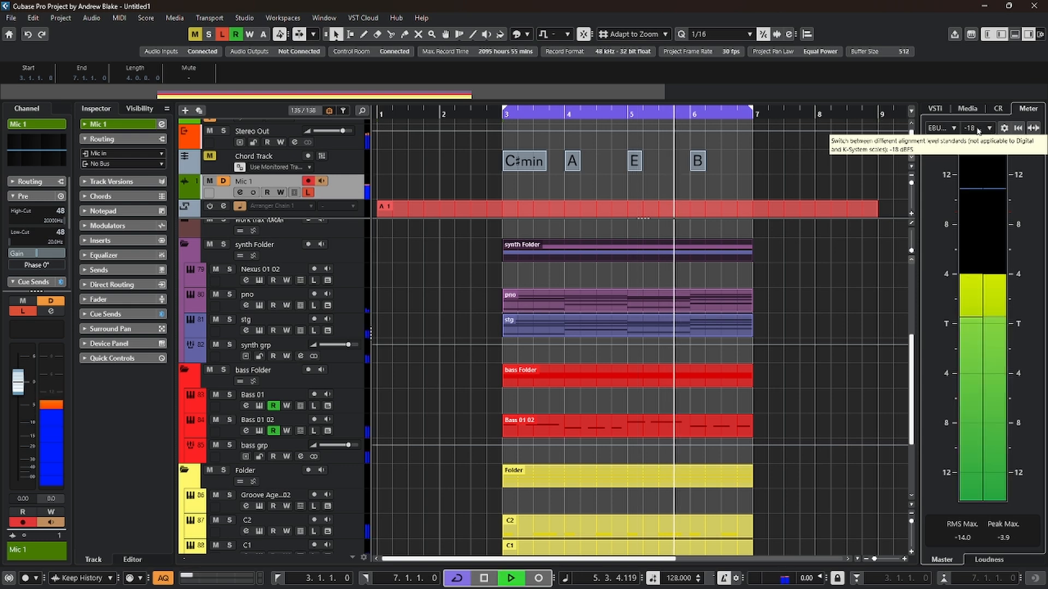
pyautogui.click(977, 129)
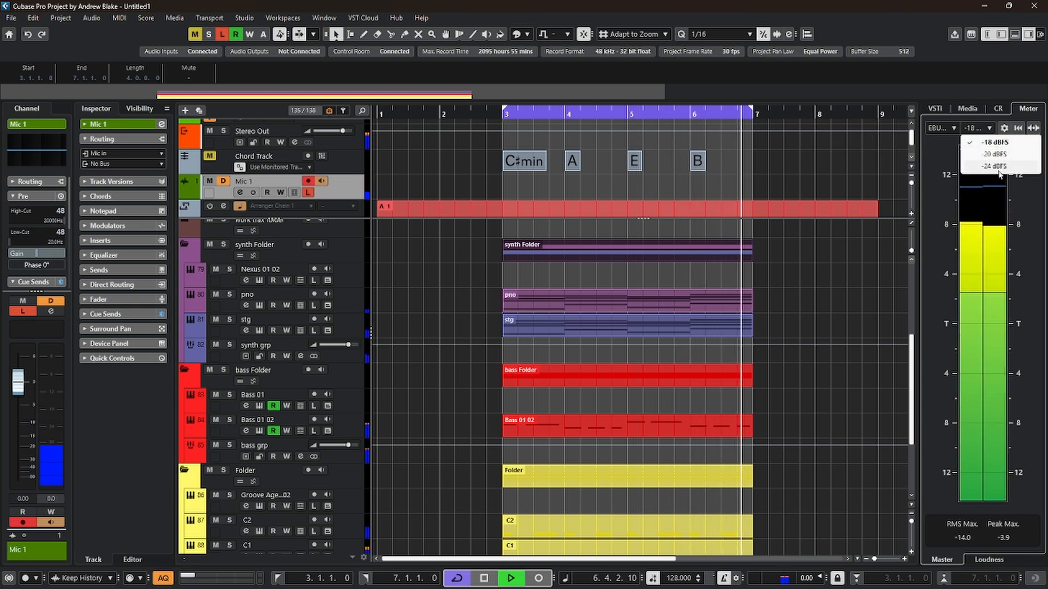
pyautogui.press('space')
pyautogui.click(939, 128)
pyautogui.click(966, 141)
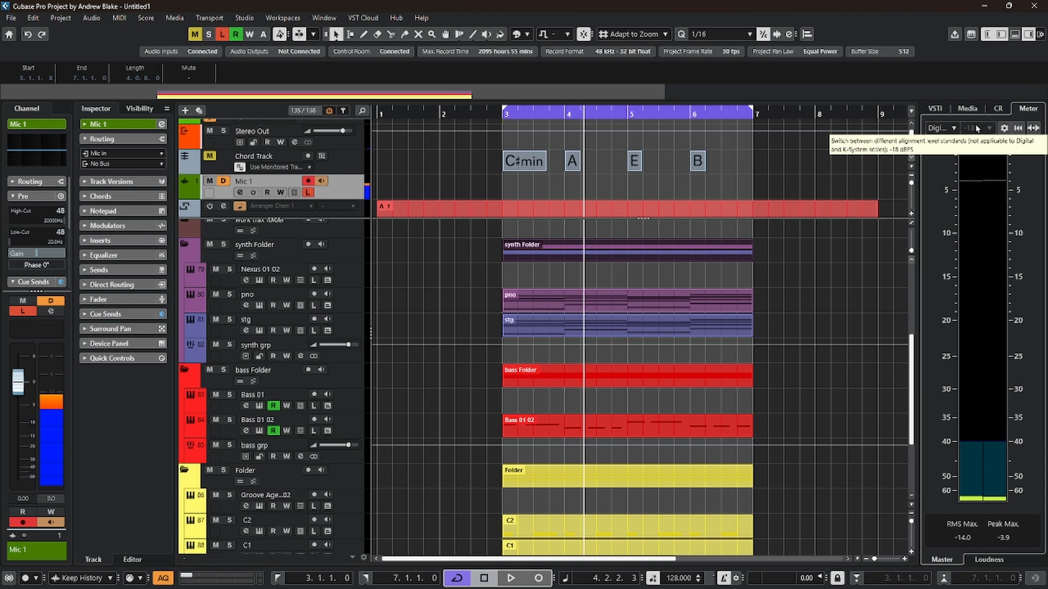
pyautogui.click(990, 561)
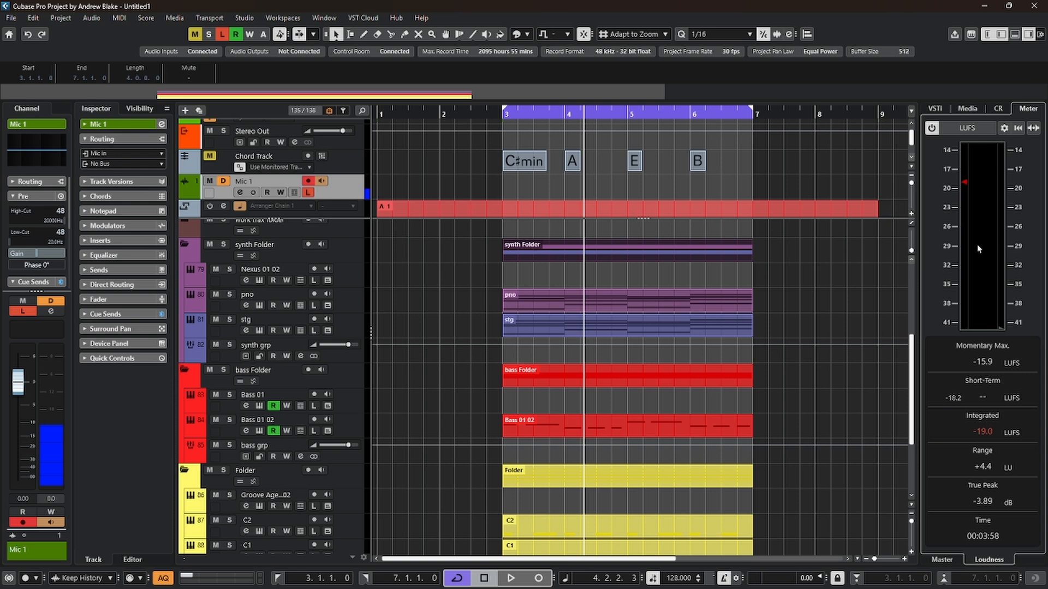
pyautogui.click(1003, 128)
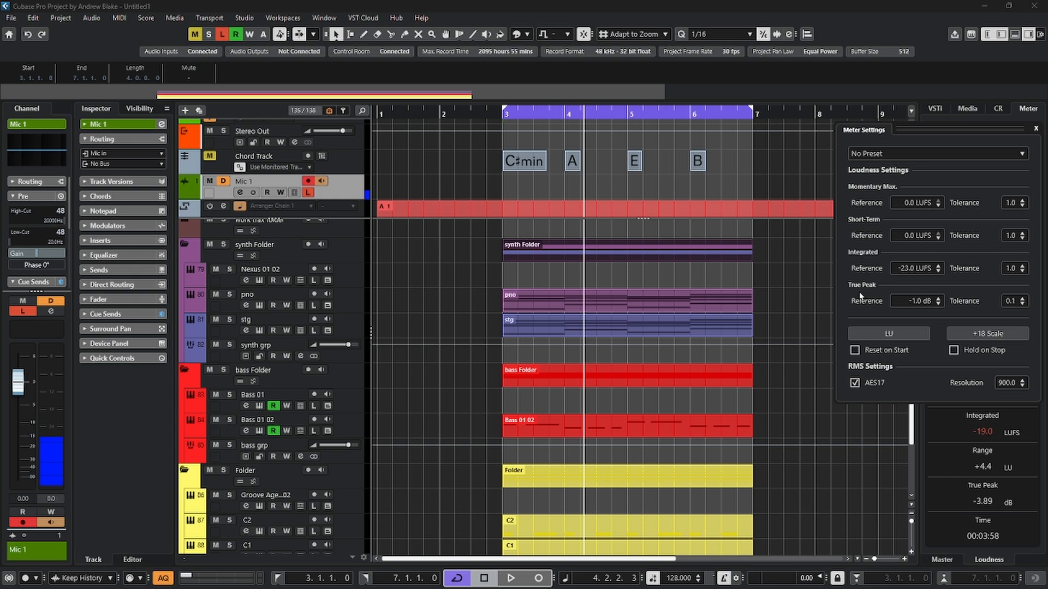
pyautogui.click(1023, 153)
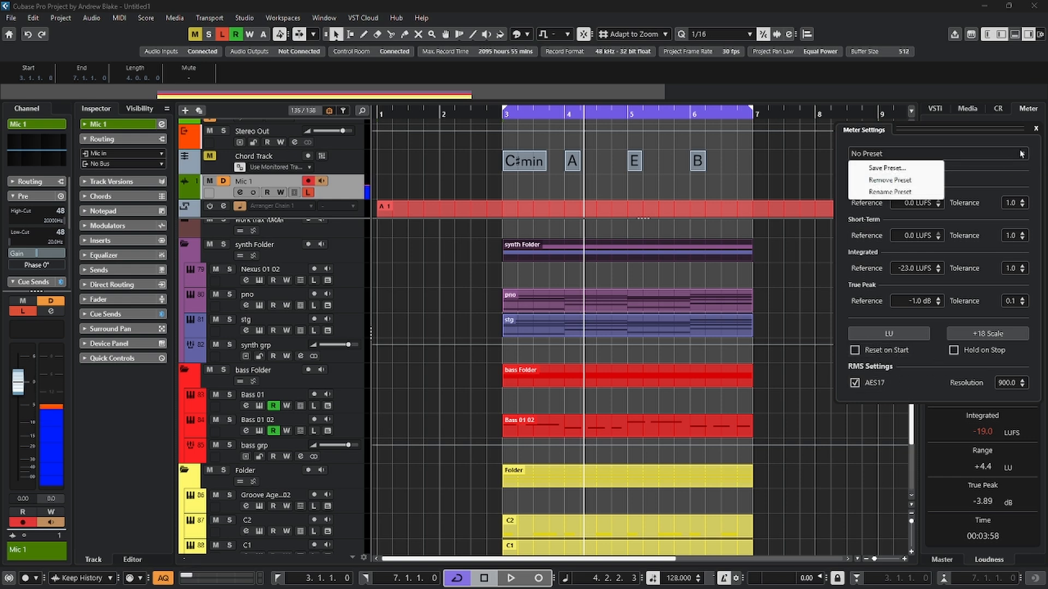
pyautogui.click(942, 560)
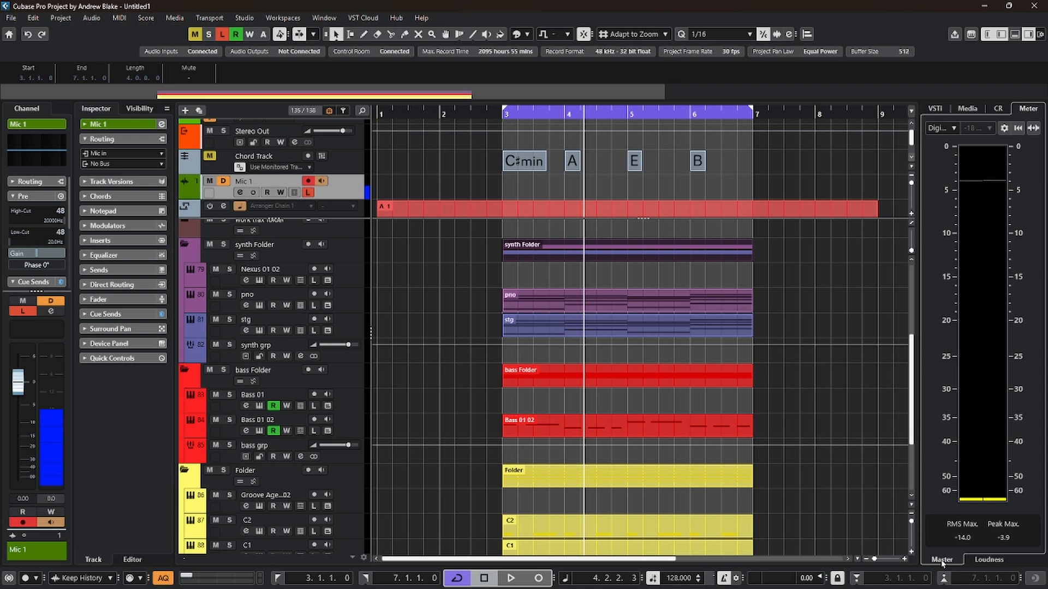
# Glance at the loudness readouts, return to the master meter and audition playback on the DIN scale
pyautogui.click(988, 560)
pyautogui.click(941, 560)
pyautogui.moveTo(938, 129)
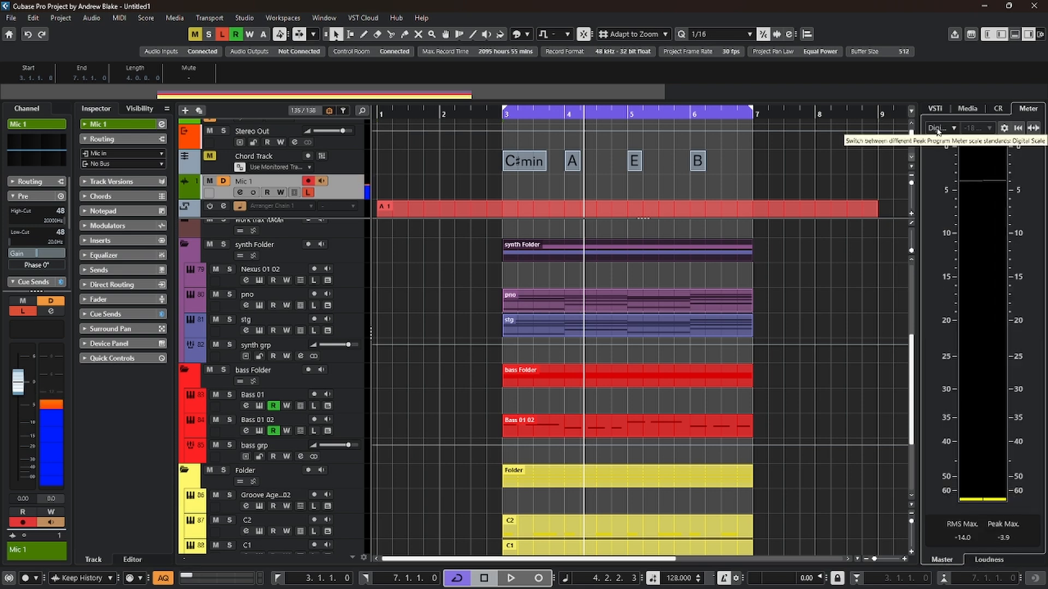
pyautogui.click(937, 131)
pyautogui.click(950, 155)
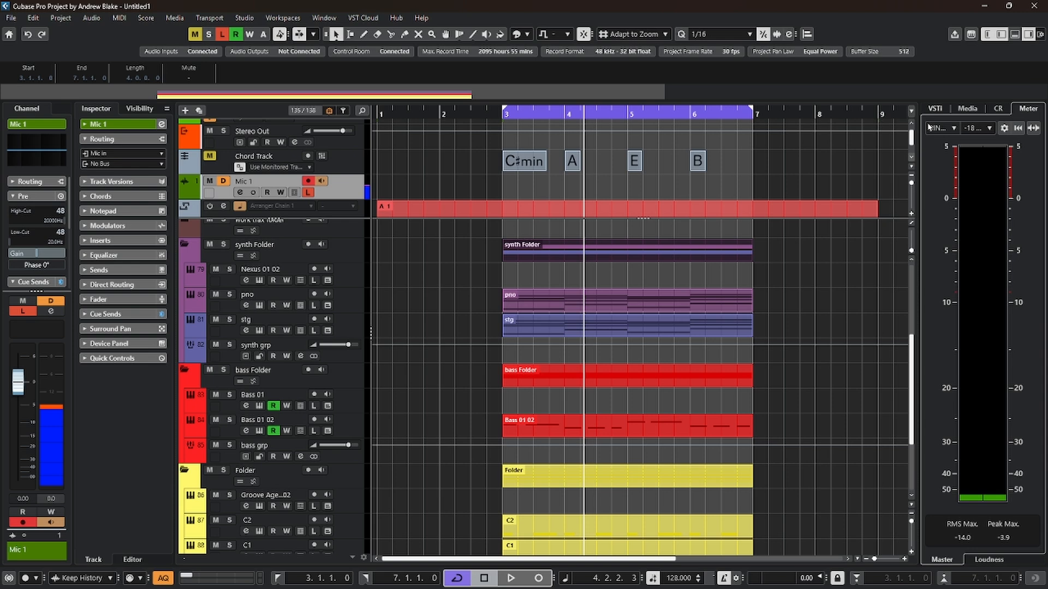
pyautogui.press('space')
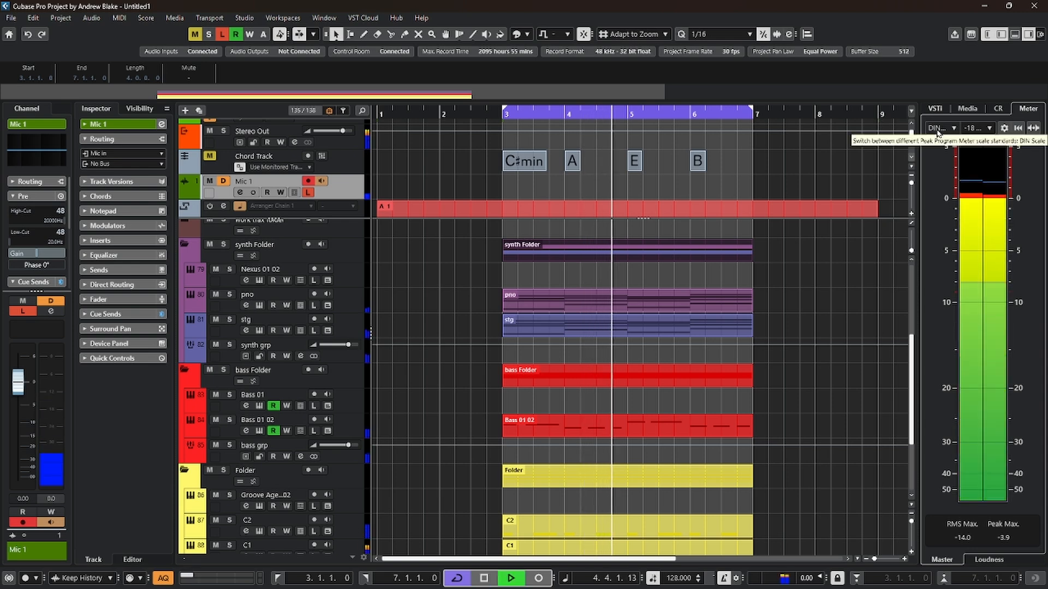
# Try the Digital scale, stop playback, then leave the master meter on +3dB Digital
pyautogui.click(938, 132)
pyautogui.click(926, 144)
pyautogui.press('space')
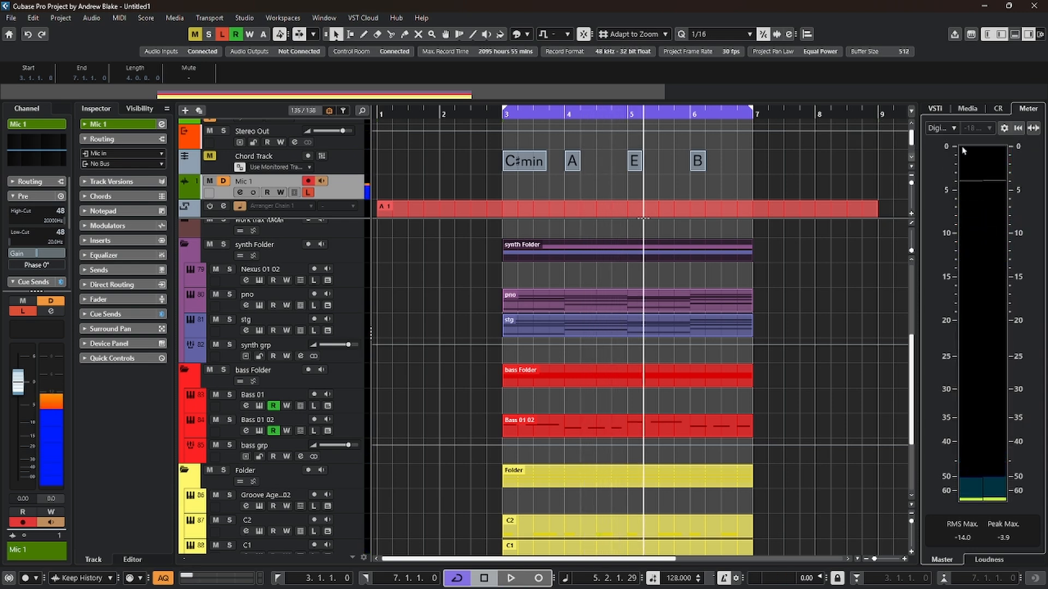
pyautogui.click(939, 128)
pyautogui.click(972, 242)
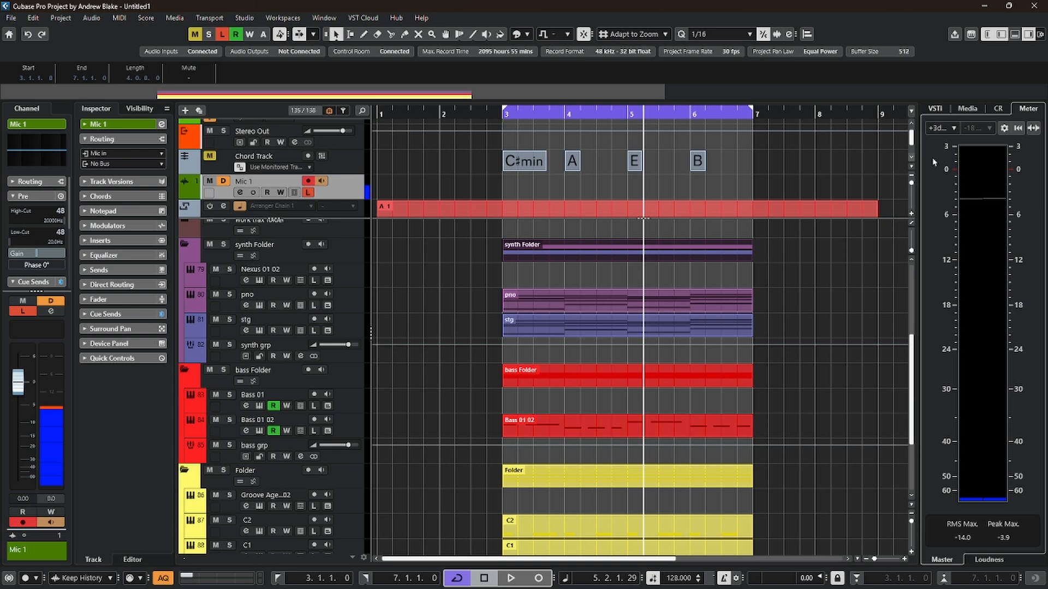
# Step the master meter through the DIN, K-20 and K-12 peak scales
pyautogui.click(940, 128)
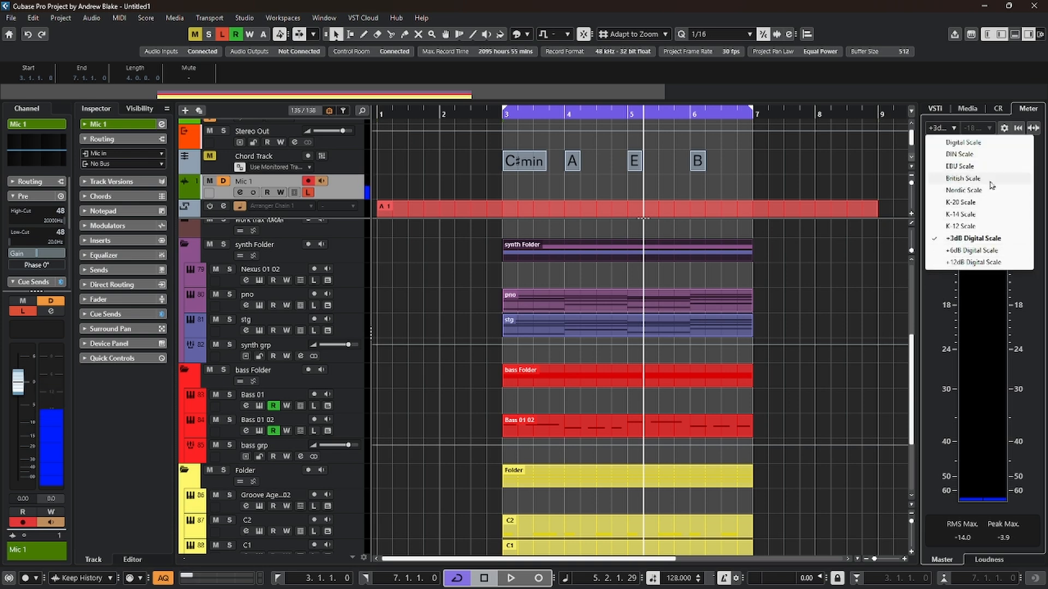
pyautogui.click(967, 155)
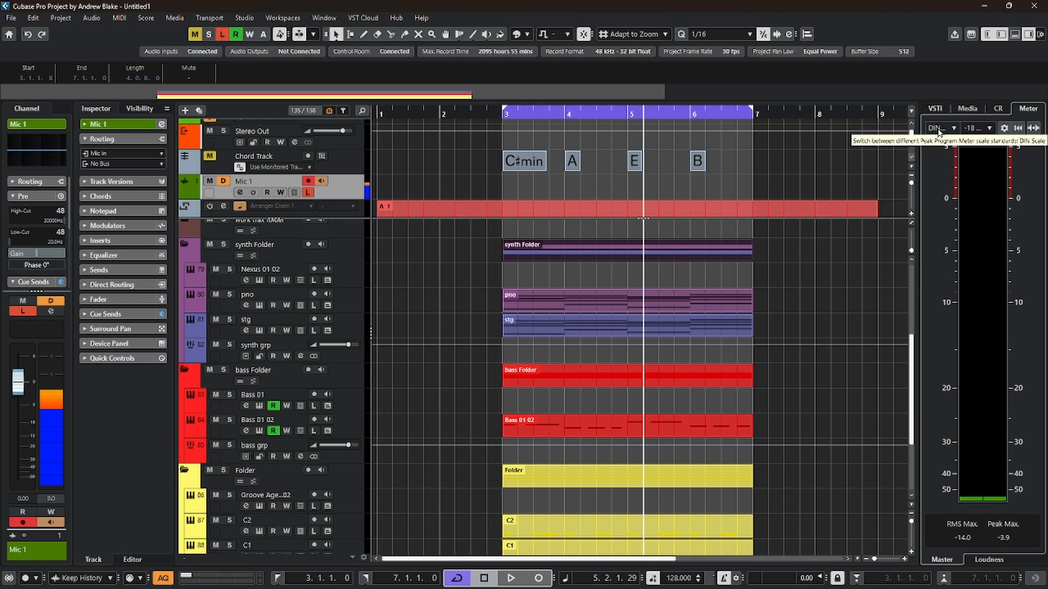
pyautogui.click(939, 128)
pyautogui.click(962, 203)
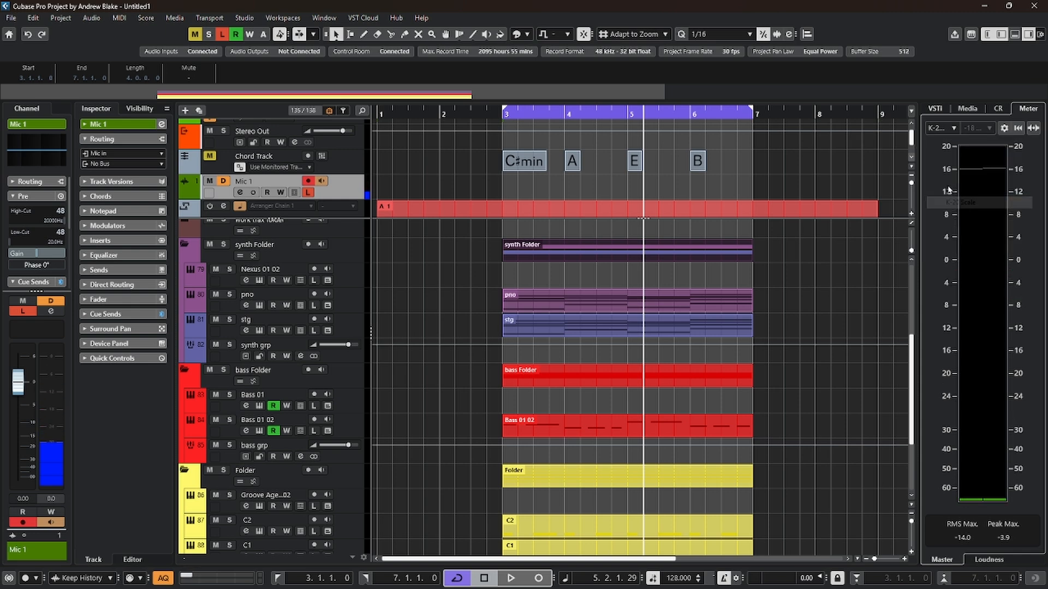
pyautogui.click(939, 128)
pyautogui.click(967, 226)
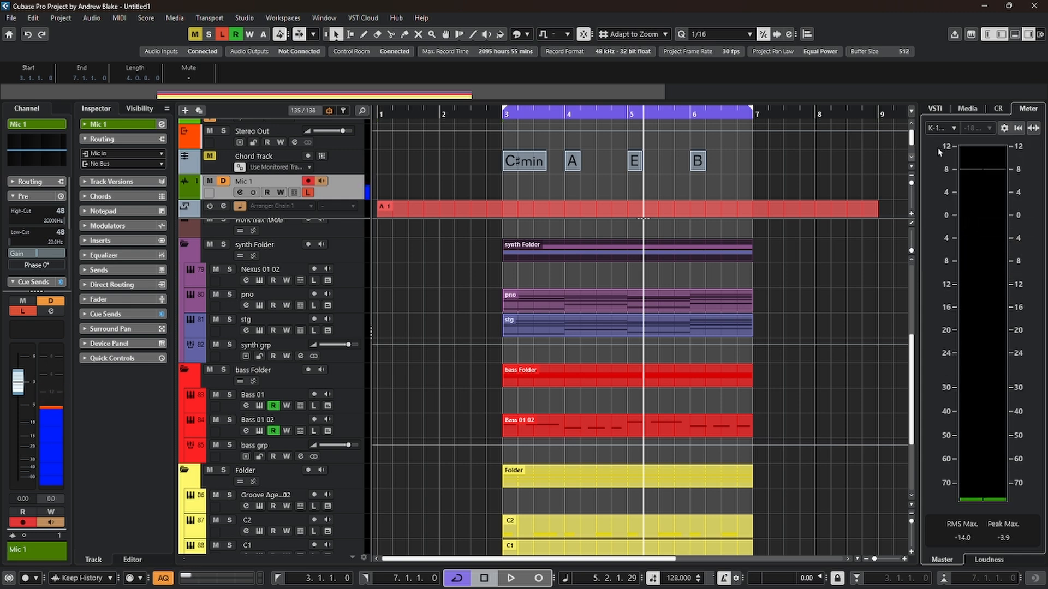
# Pass through +3dB Digital and settle the master meter on the +12dB Digital scale
pyautogui.click(940, 129)
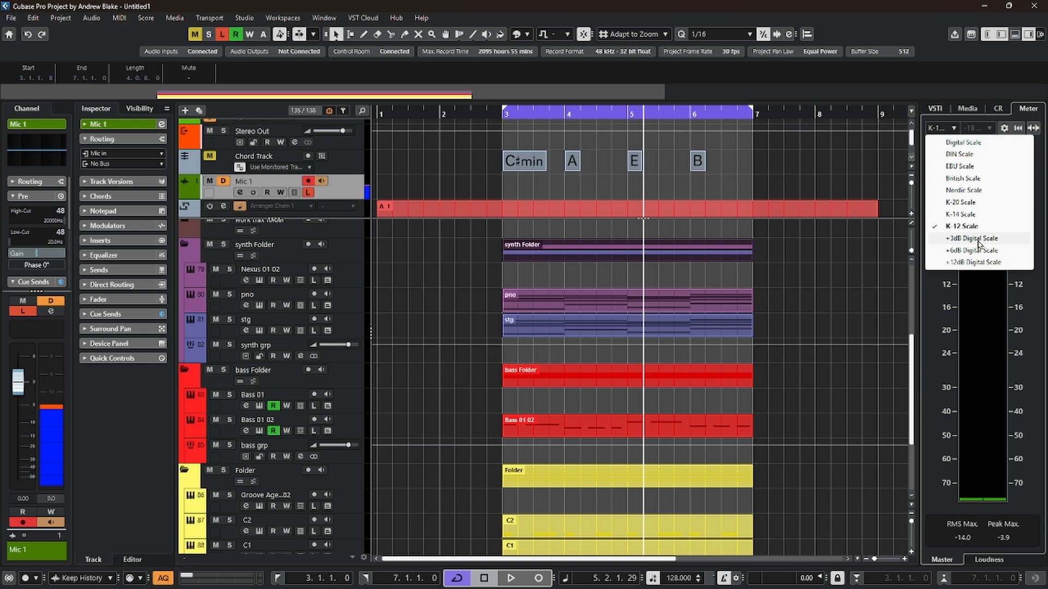
pyautogui.click(979, 240)
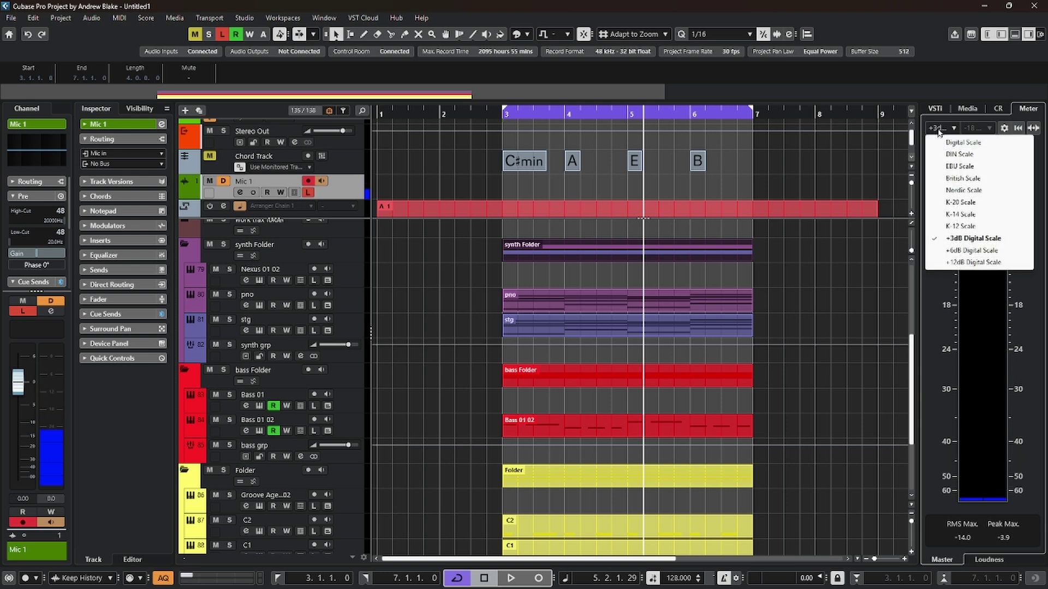
pyautogui.click(974, 263)
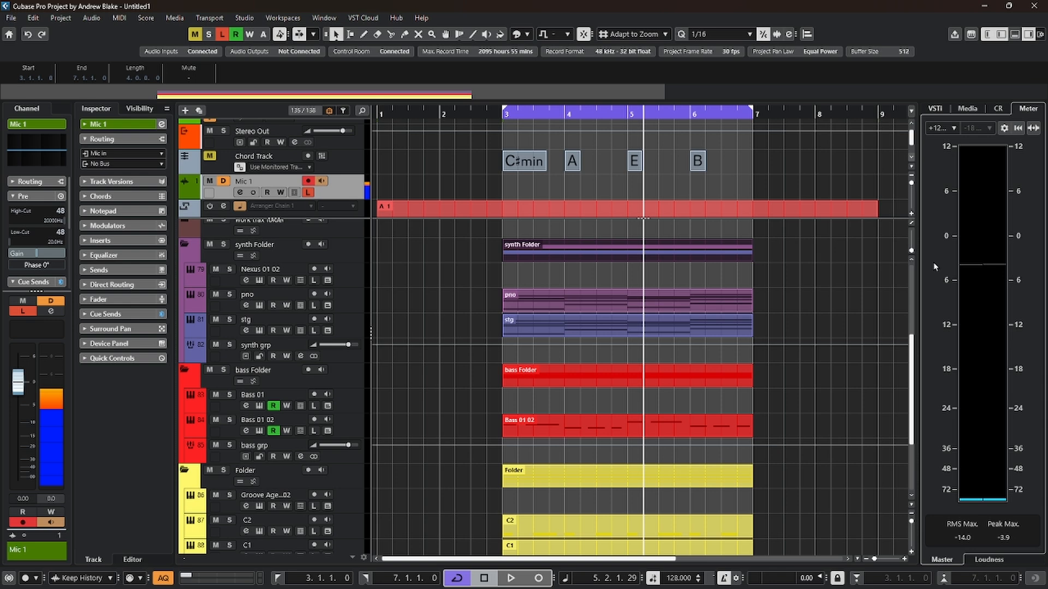